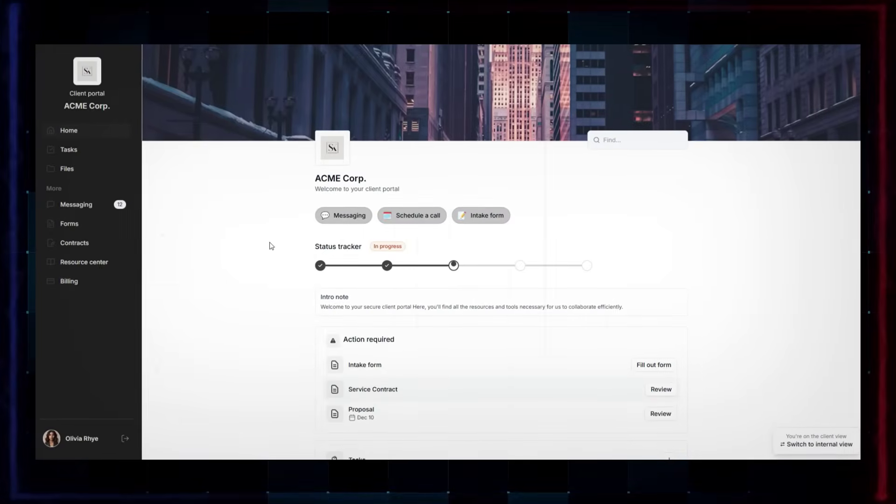
Switch the demo client portal from its Home page to the Tasks page
click(68, 150)
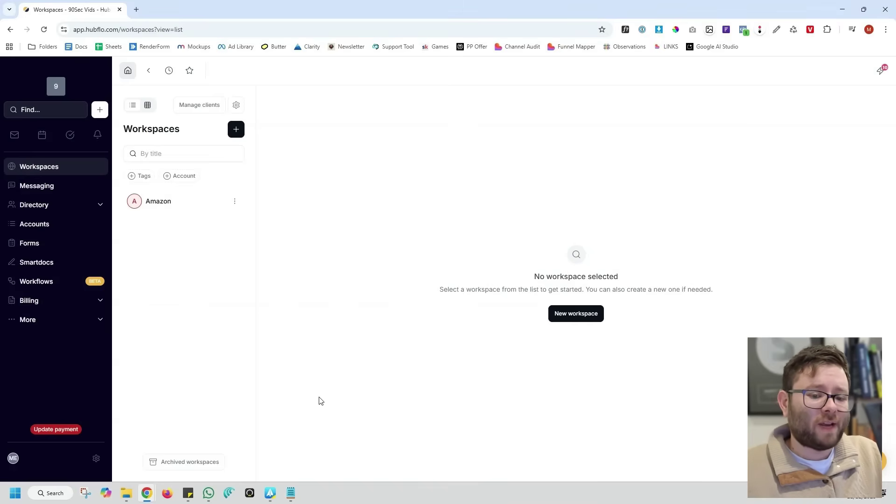
Create a Google Inc workspace using the Amazon workspace as its template
click(575, 317)
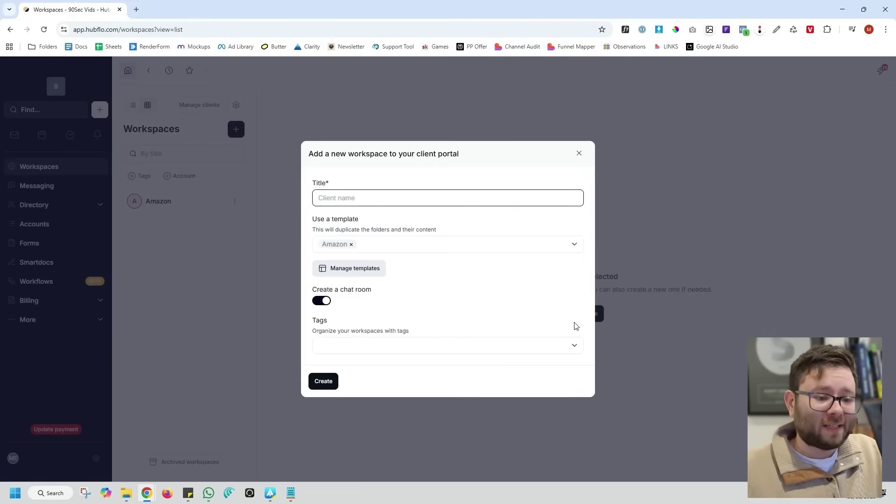
text(Google Inc)
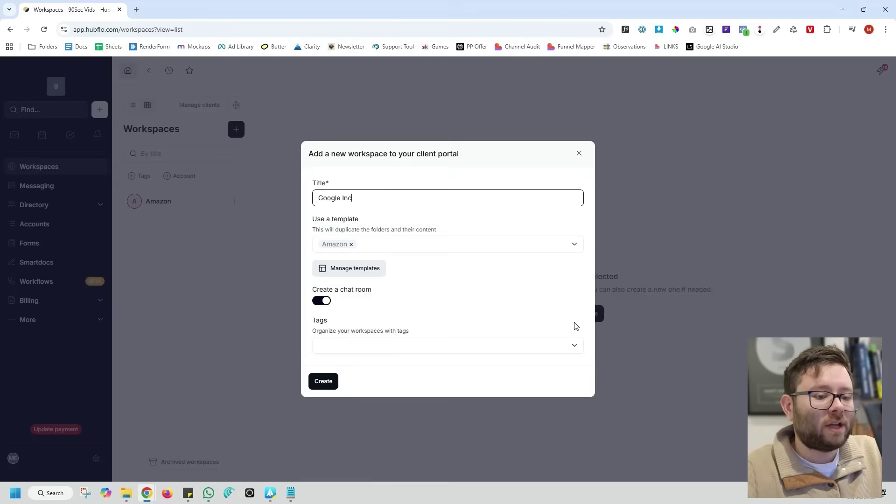
click(353, 250)
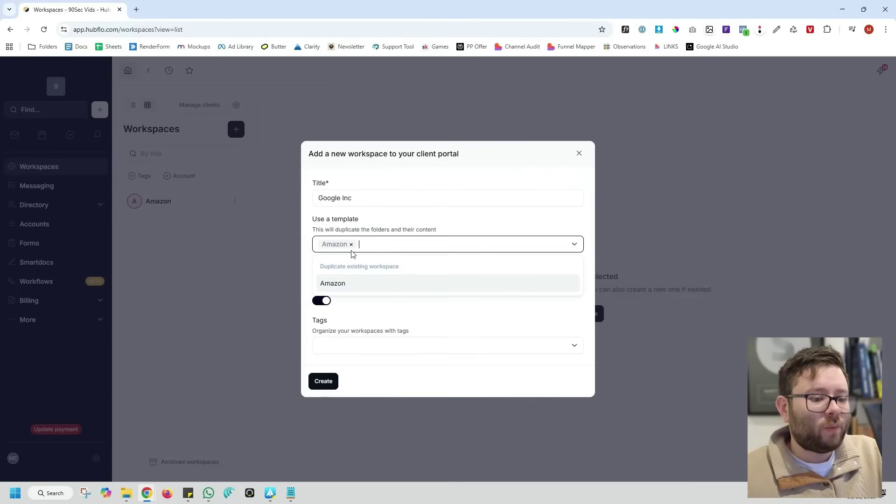
click(351, 244)
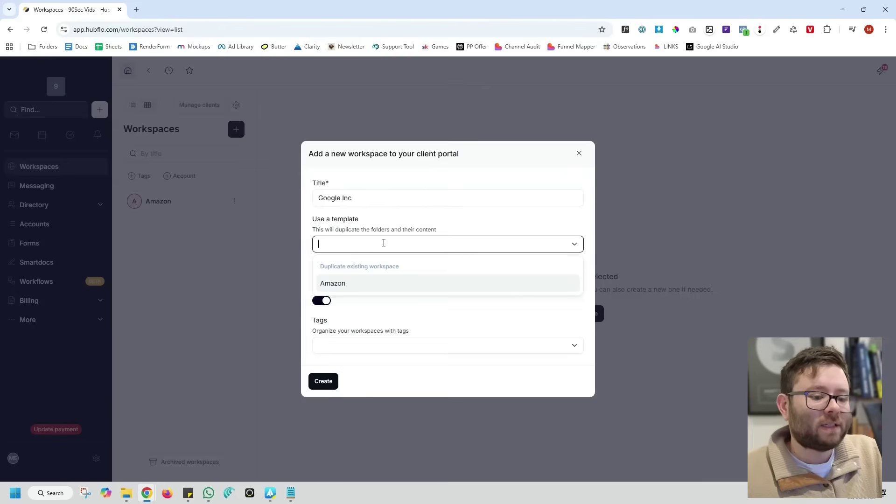
click(382, 285)
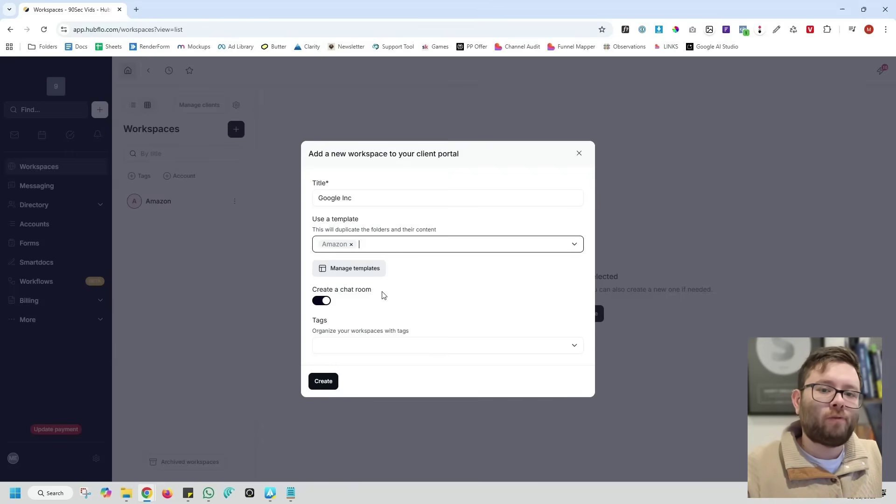
click(322, 380)
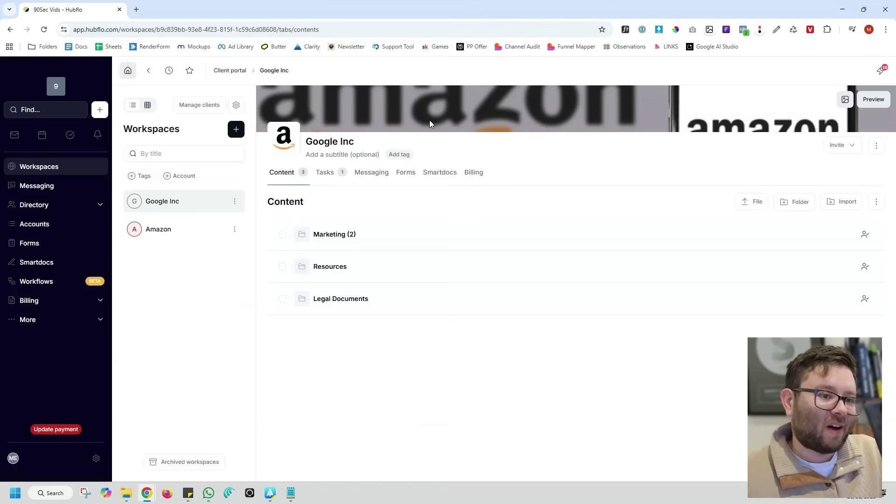
Replace the Google Inc logo with a new image for this workspace only
click(283, 136)
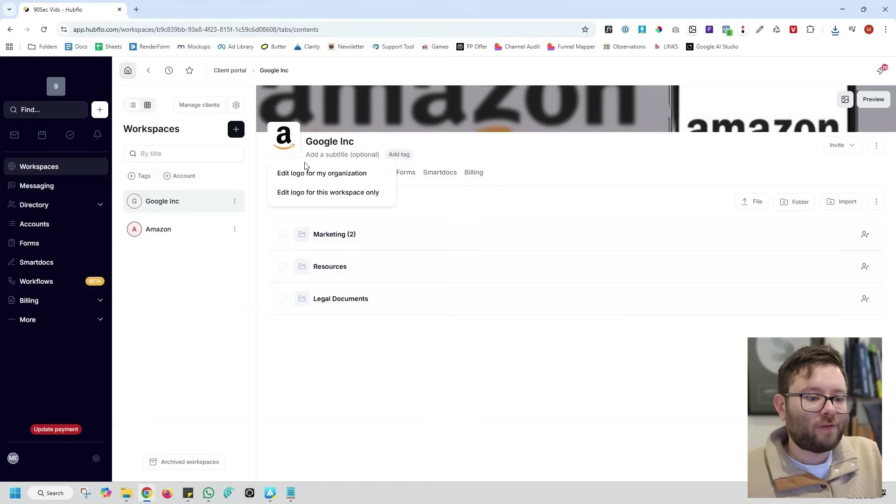
click(309, 192)
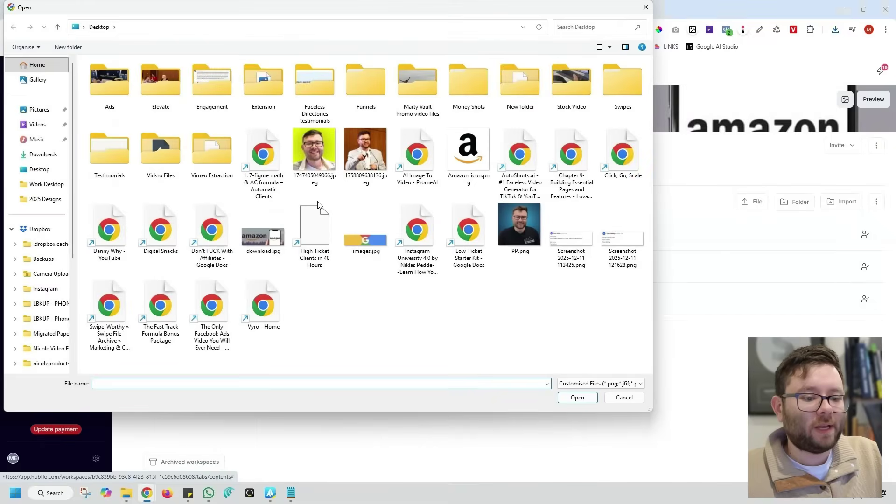
double_click(313, 227)
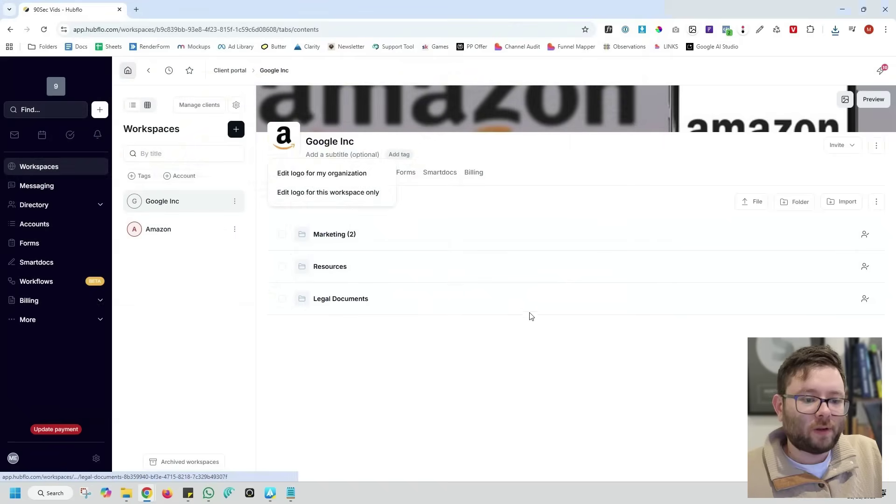
Set images.jpg as the Google Inc cover for this workspace only
click(845, 100)
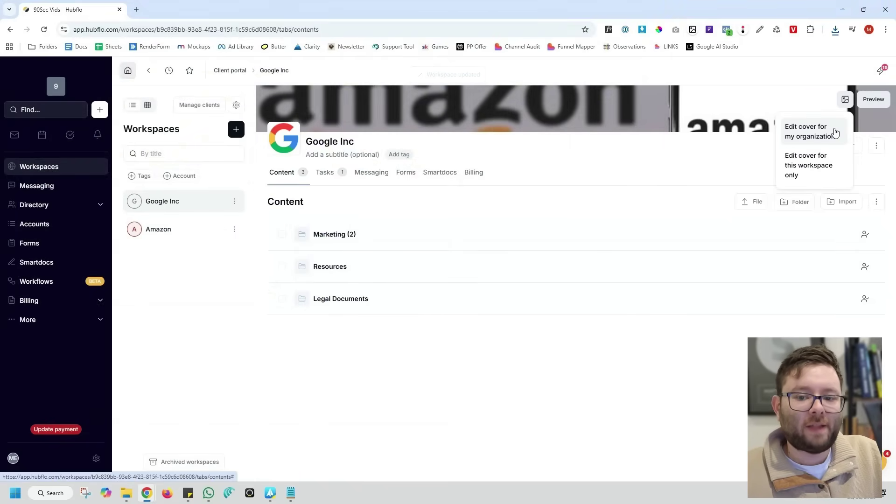
click(827, 160)
double_click(417, 236)
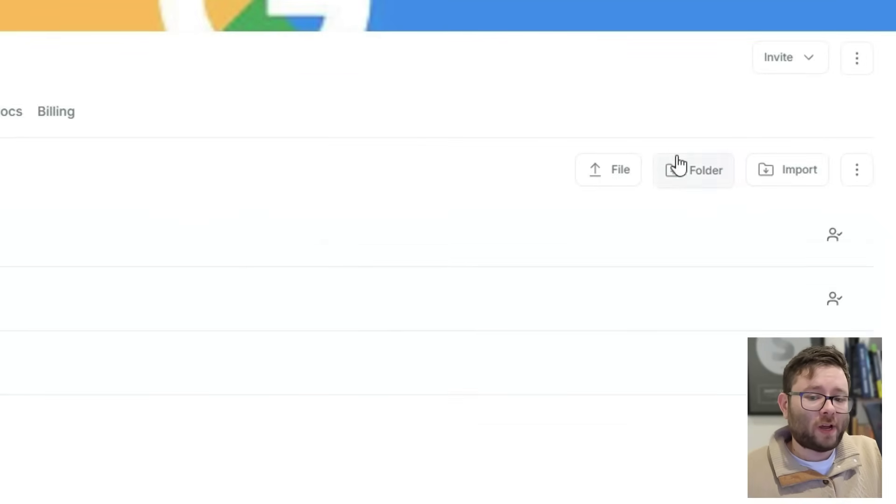
Create a Templates folder, copy the Marketing folder's direct link, and return to Content
click(681, 170)
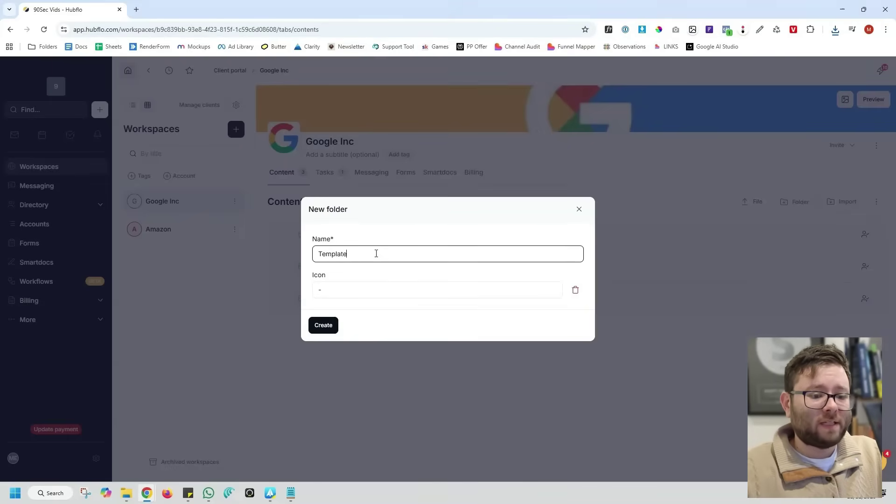
key(Return)
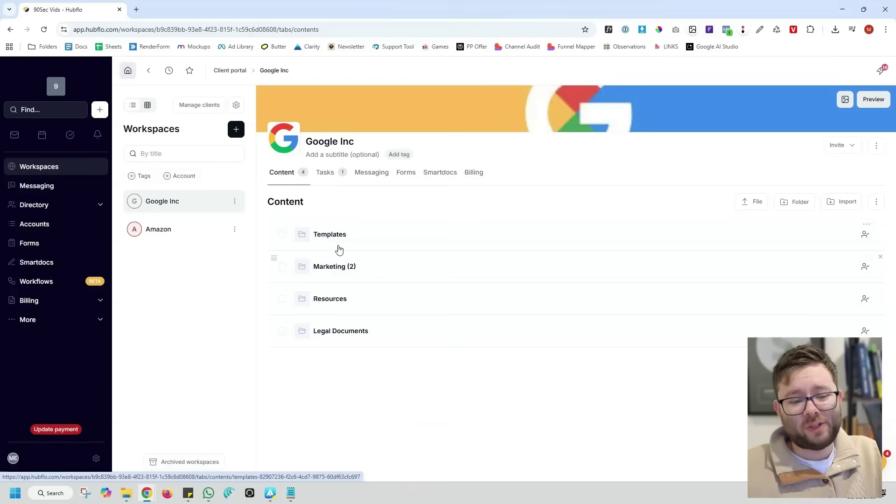
click(335, 267)
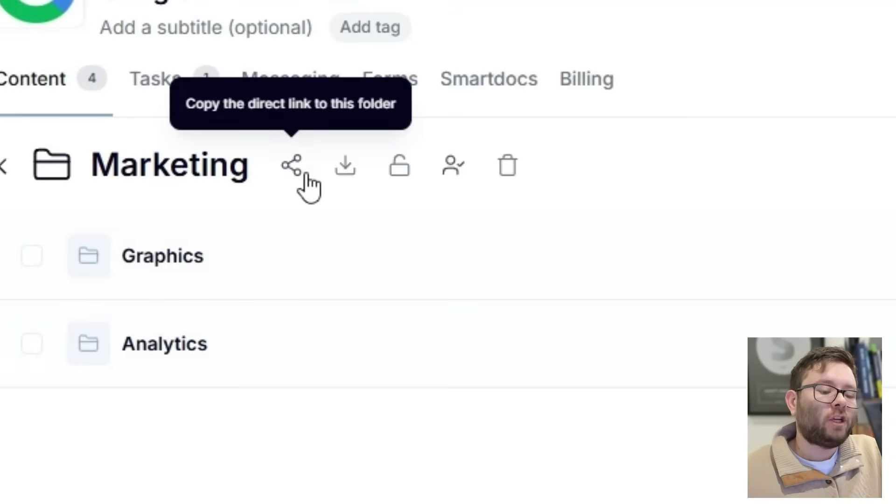
click(307, 175)
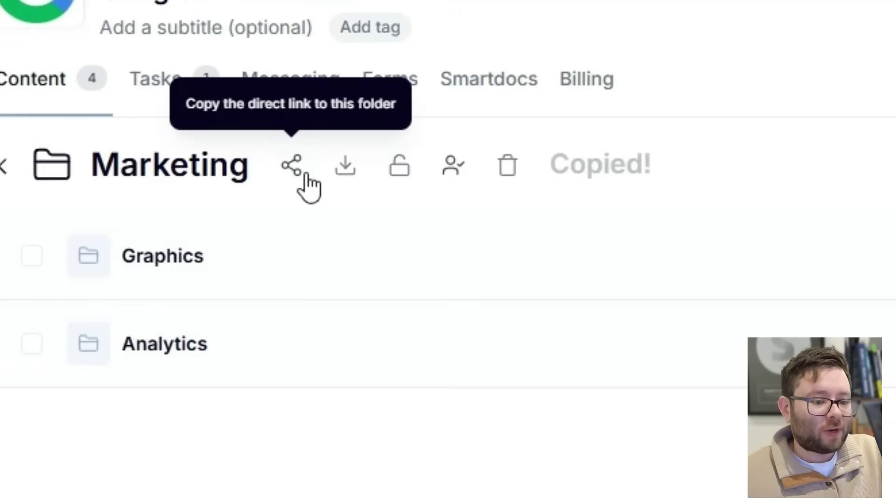
click(345, 170)
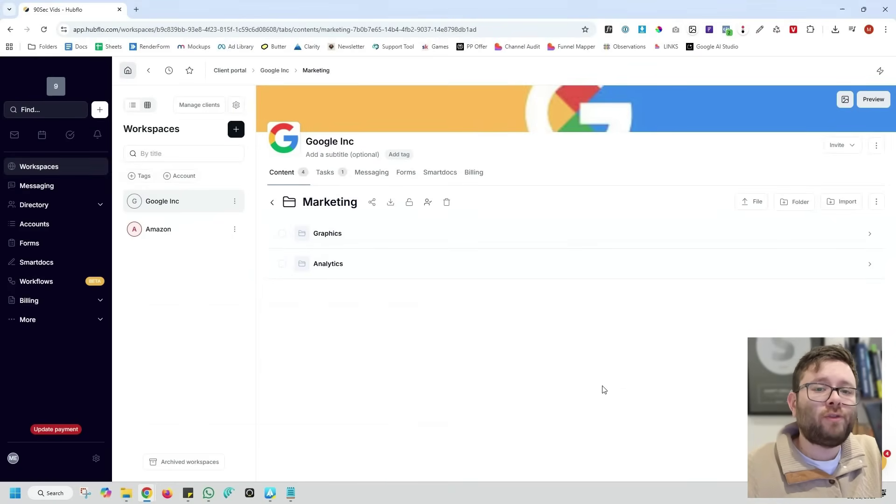
key(alt+Left)
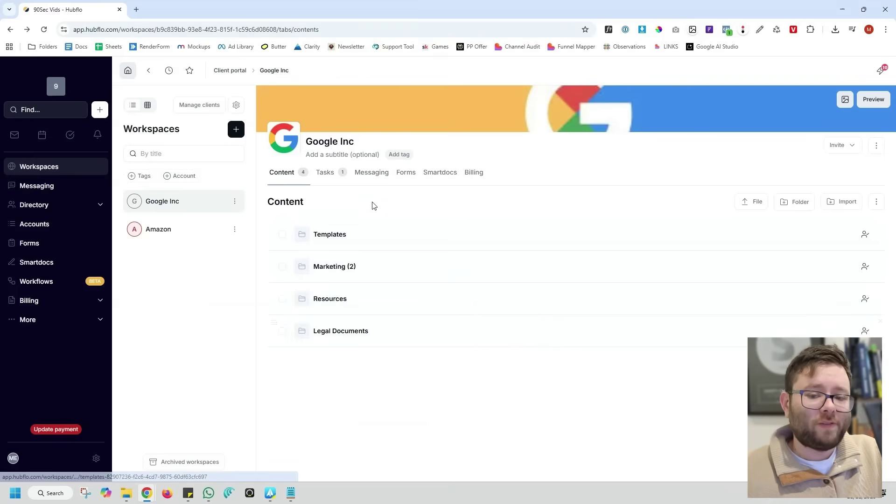
click(876, 201)
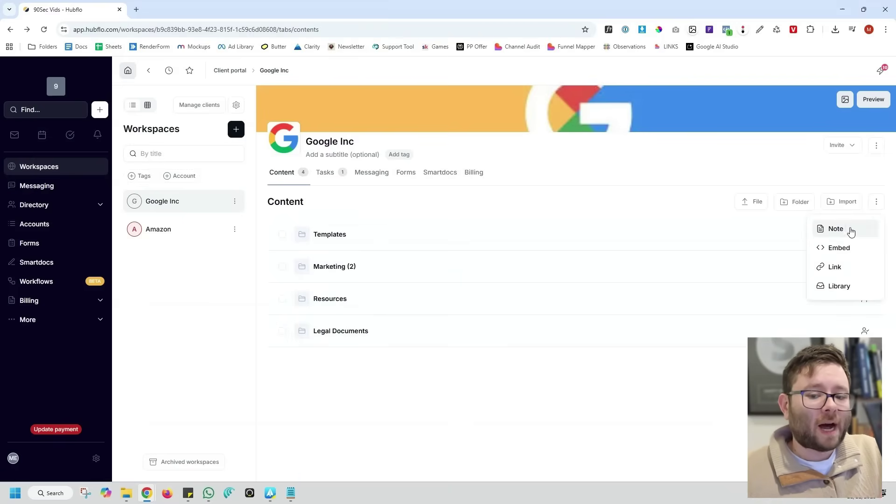
click(839, 247)
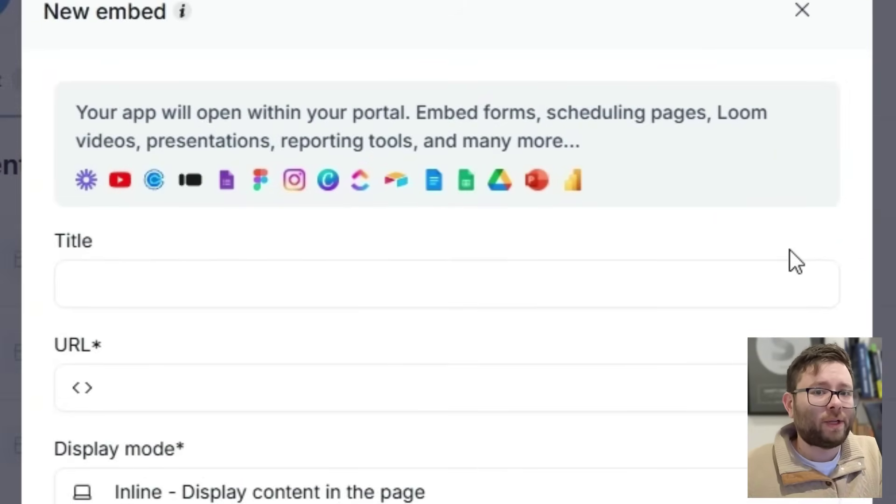
key(Escape)
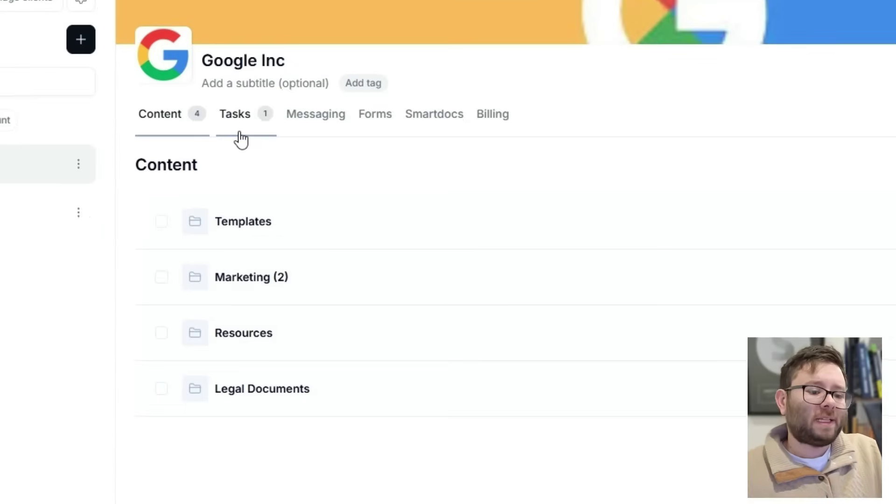
Open the Adjust Fonts For Products task details, then start adding a subtask to it
click(327, 182)
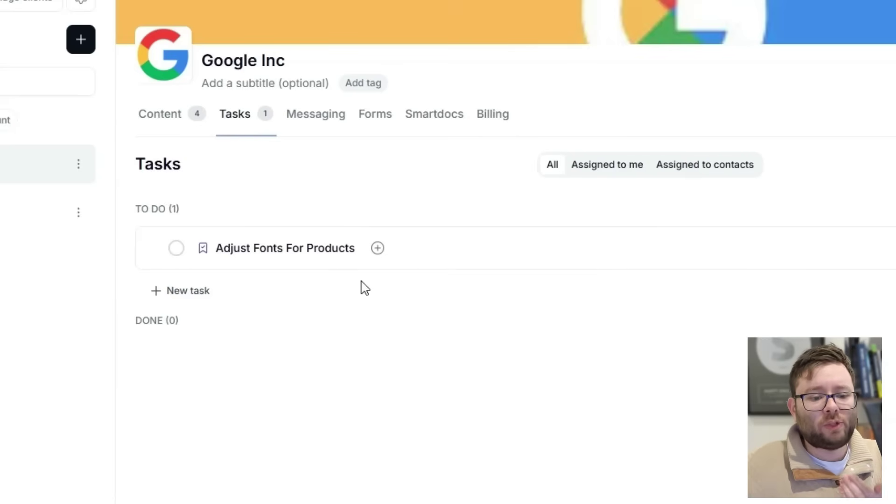
click(283, 251)
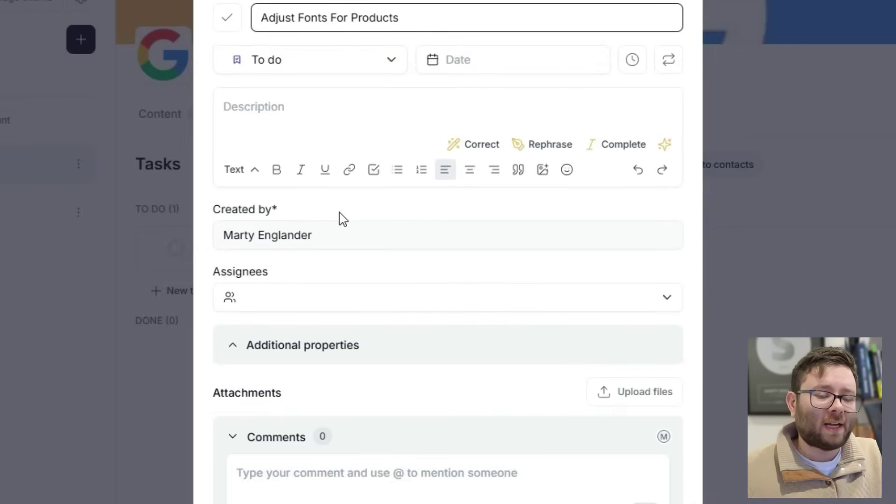
key(Escape)
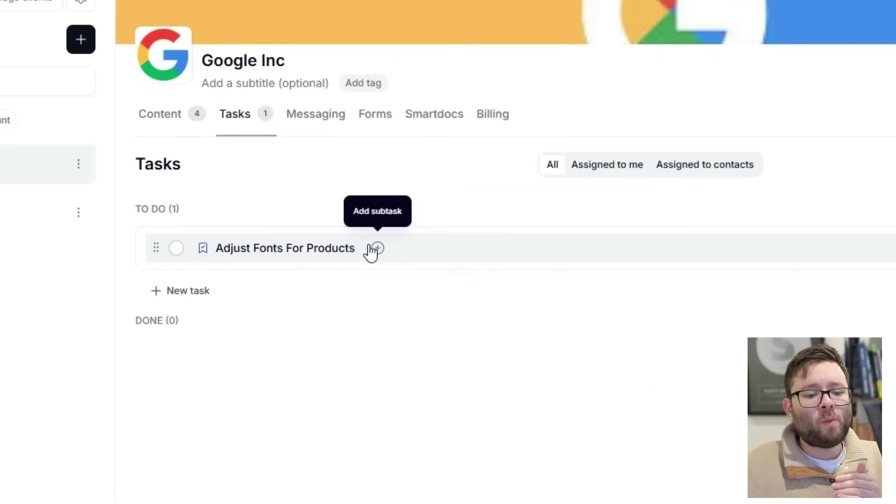
click(377, 248)
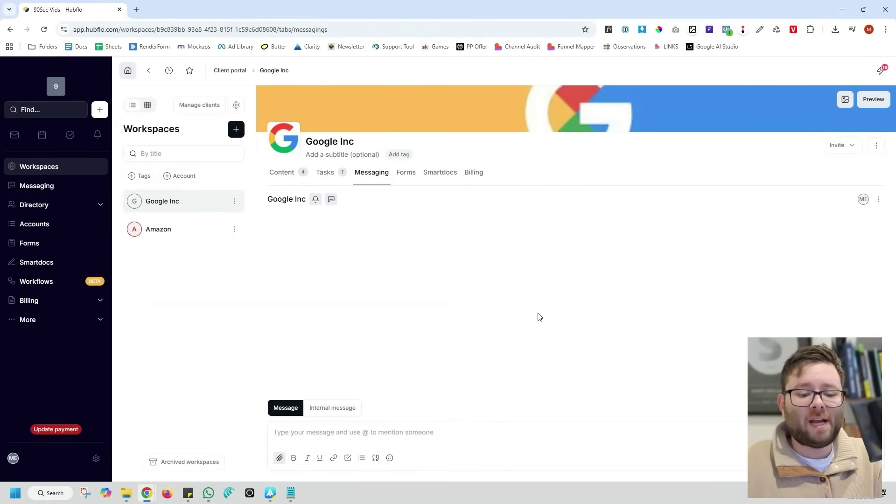
Send a 'hello' chat message that @-mentions a teammate
click(458, 442)
text(hello @)
key(Return)
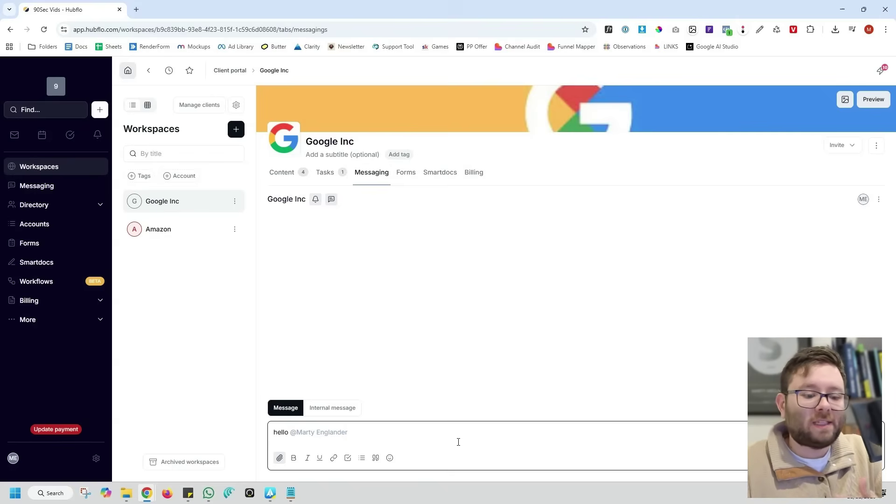
key(shift+Return)
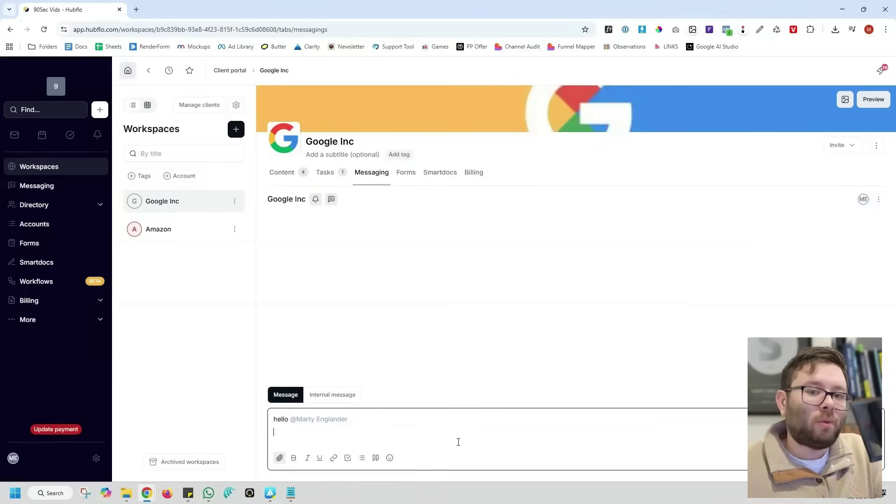
key(Return)
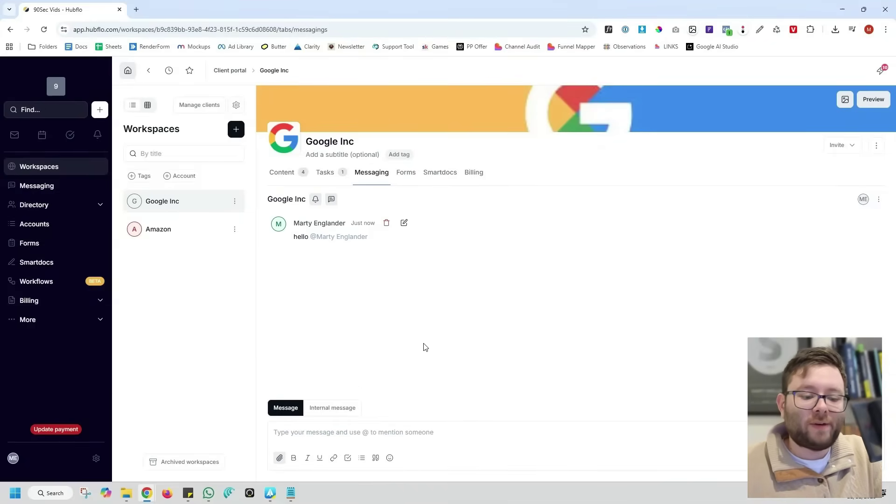
Switch to internal messaging and flag the conversation as action required
click(339, 409)
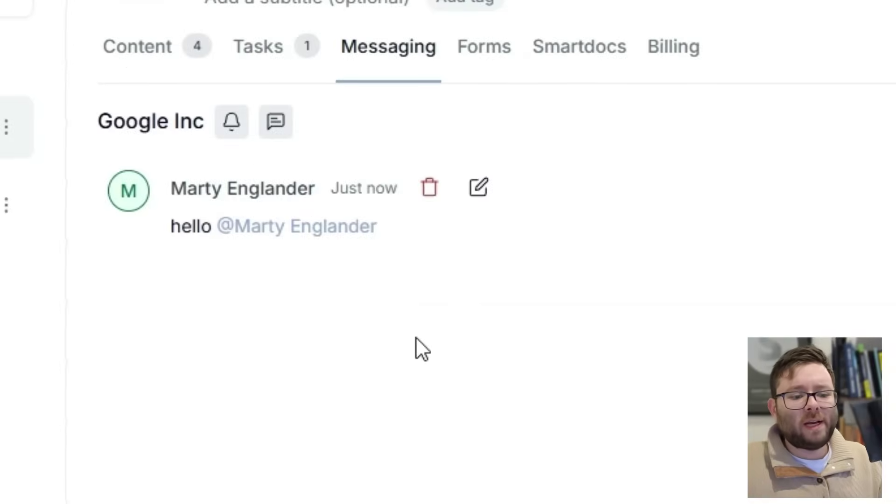
click(315, 200)
click(231, 135)
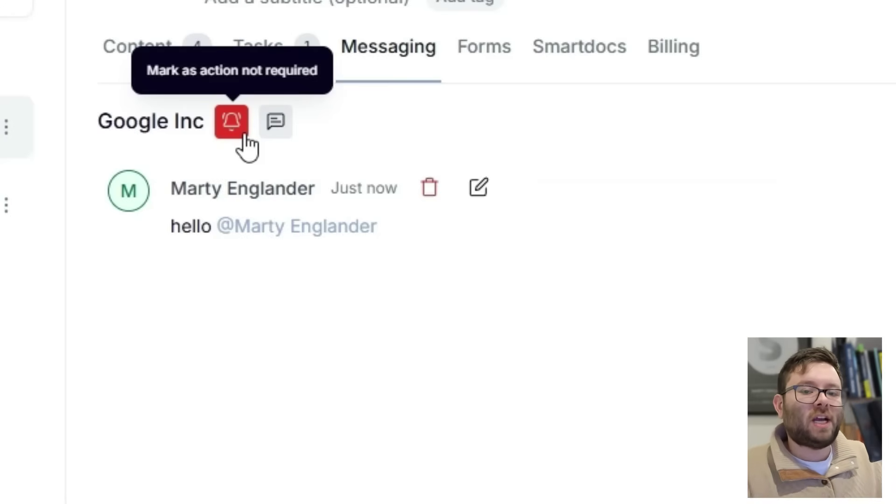
click(484, 47)
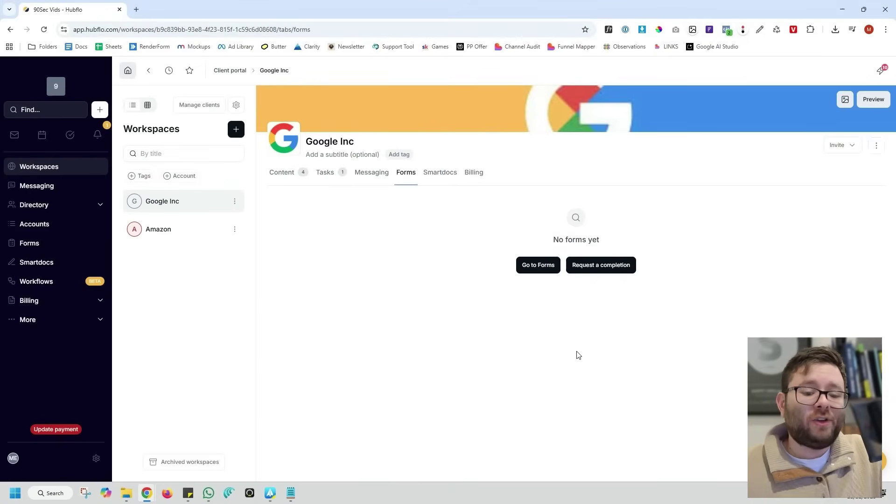
Create a new form titled 'Fact Find'
click(540, 265)
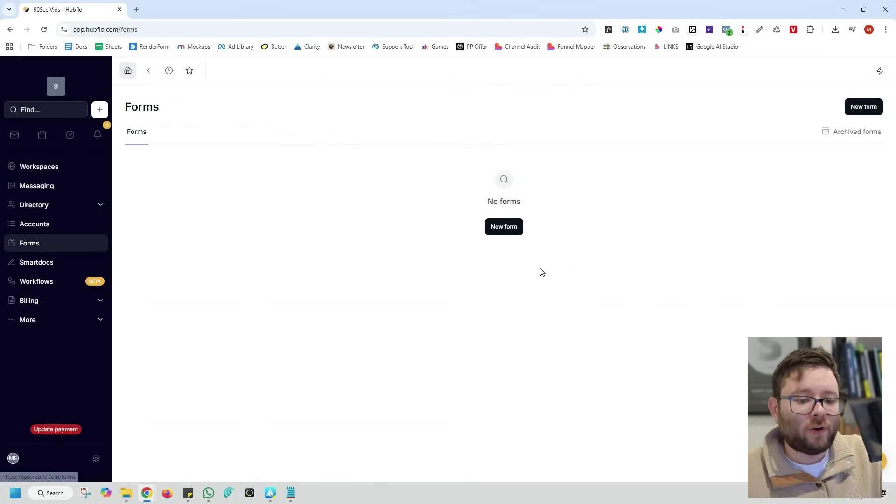
click(509, 232)
click(476, 276)
text(Fact Find)
key(Return)
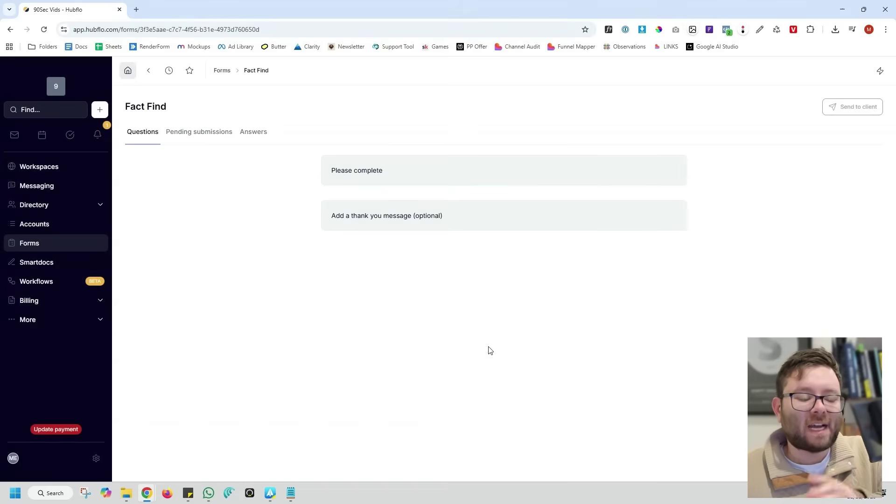
Request a form completion from the Google Inc workspace's Forms section
click(21, 167)
click(167, 202)
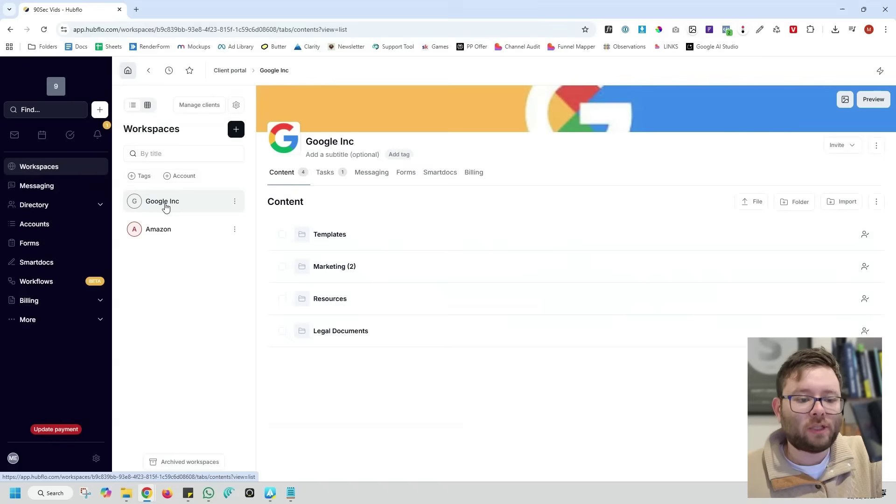
click(411, 186)
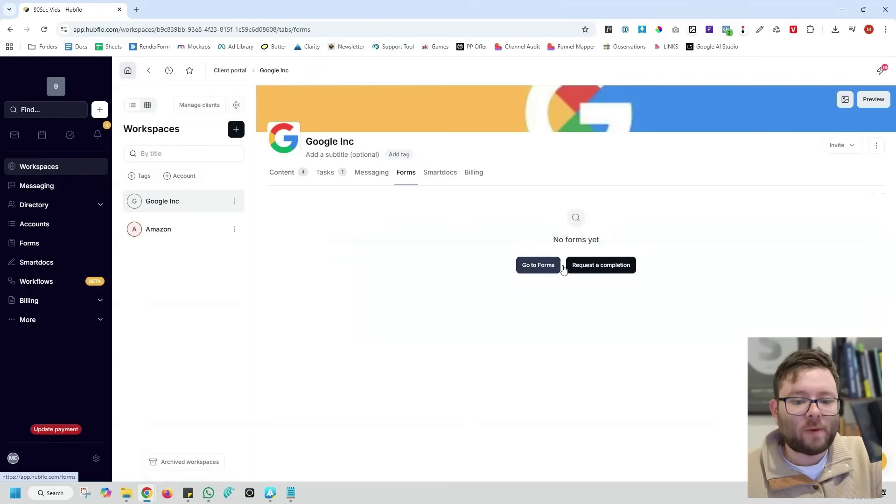
click(580, 265)
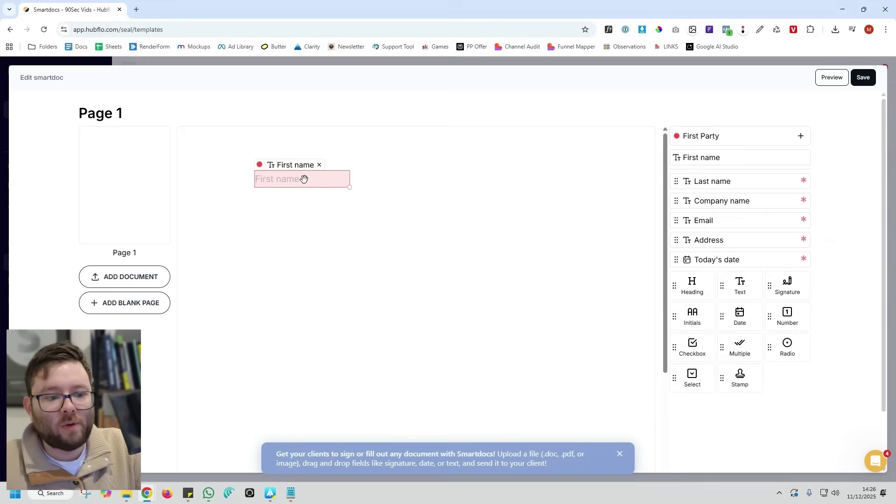
Place First name, Last name, Email and a large Text Field 4 on Page 1
drag(308, 180, 268, 183)
drag(707, 185, 339, 185)
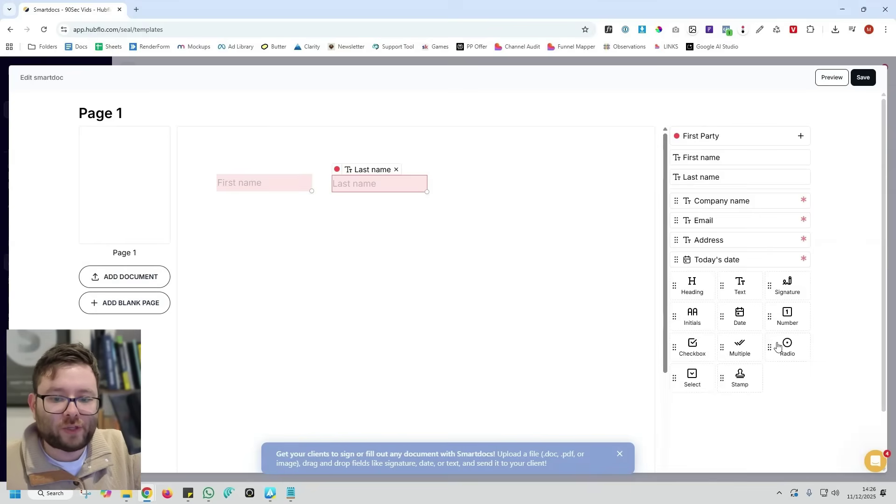
drag(682, 226, 228, 214)
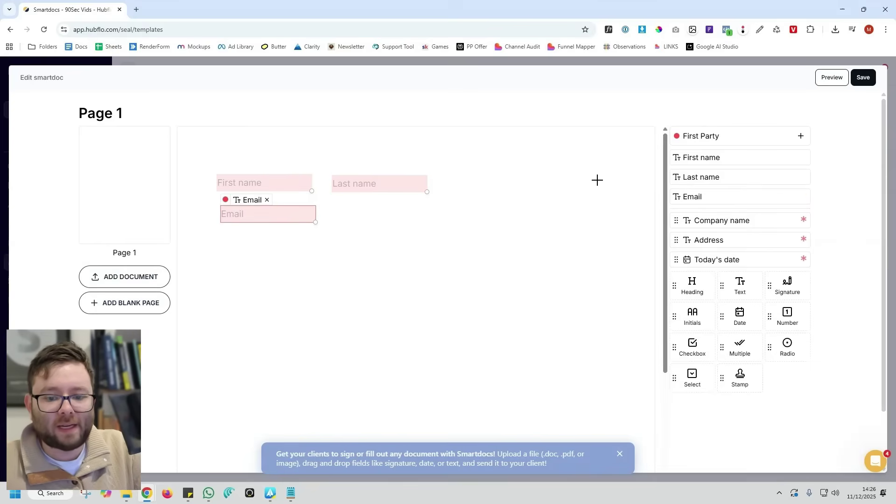
drag(243, 264, 531, 359)
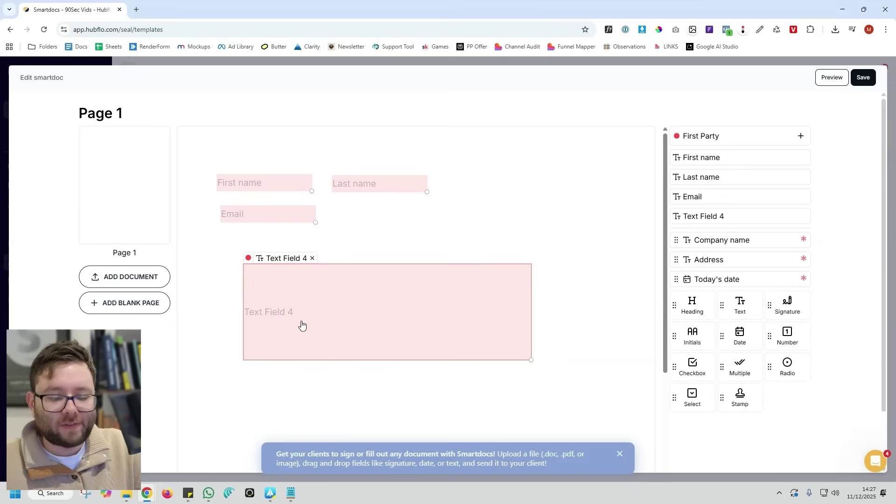
drag(302, 325, 281, 315)
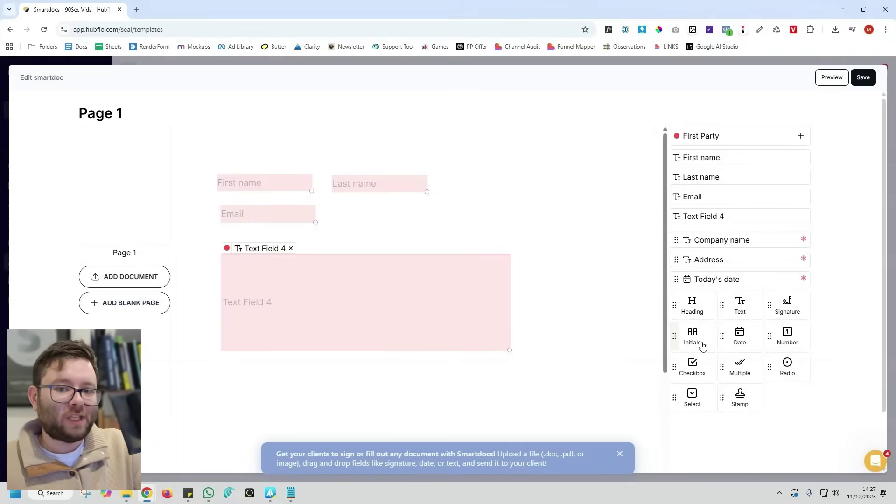
Preview the smartdoc, test-fill a sample first and last name, then return to the editor
click(837, 78)
click(458, 390)
click(453, 416)
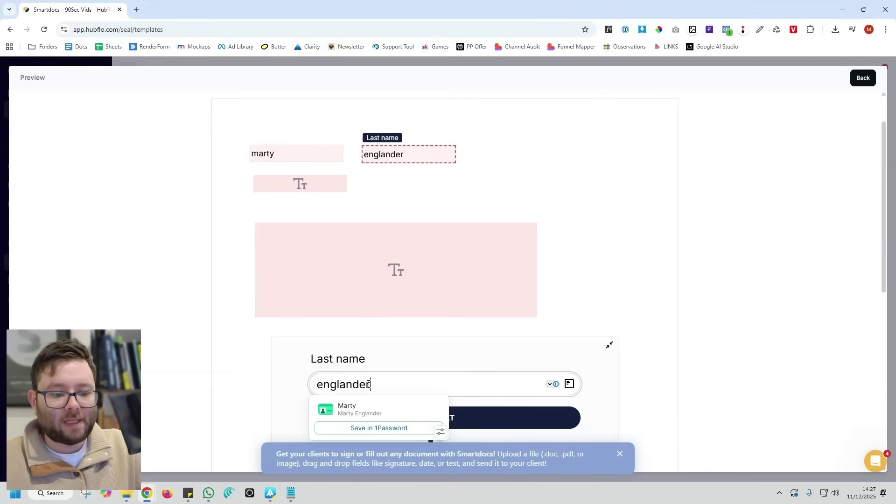
key(Return)
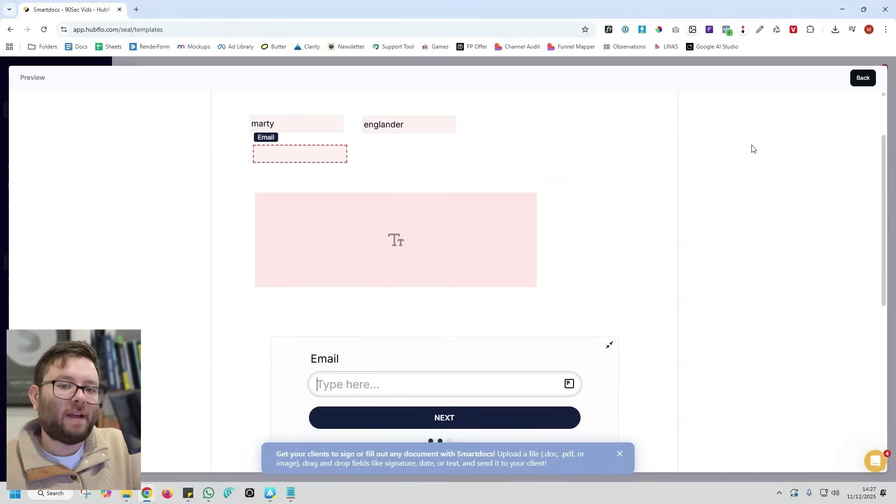
click(863, 78)
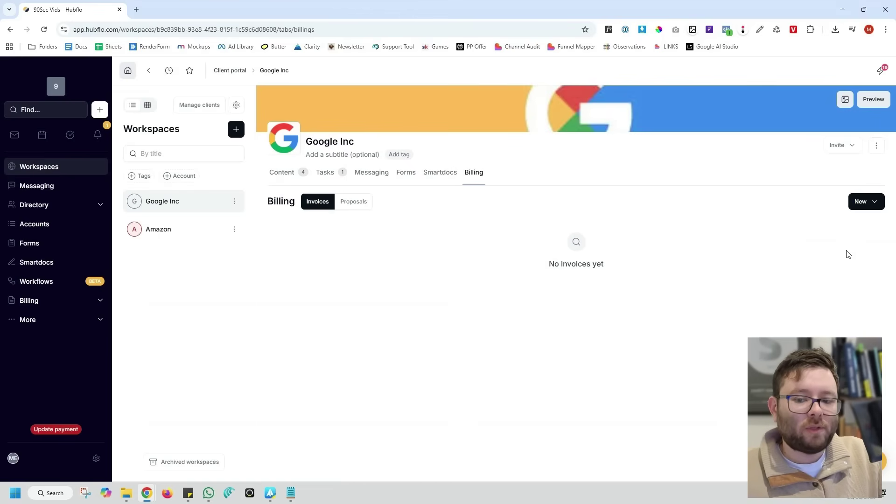
Check the Proposal, Invoice and Recurring invoice options under New billing, then close the menu
click(873, 201)
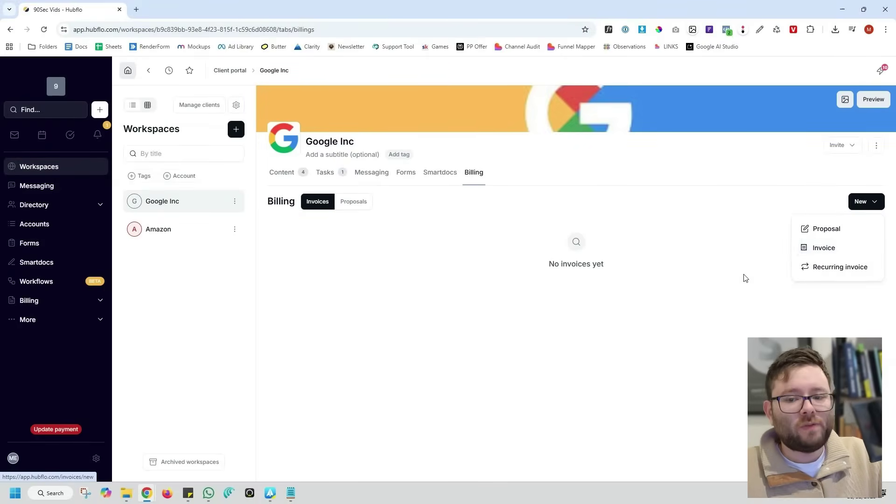
click(790, 218)
click(880, 111)
scroll(887, 210, down, 2)
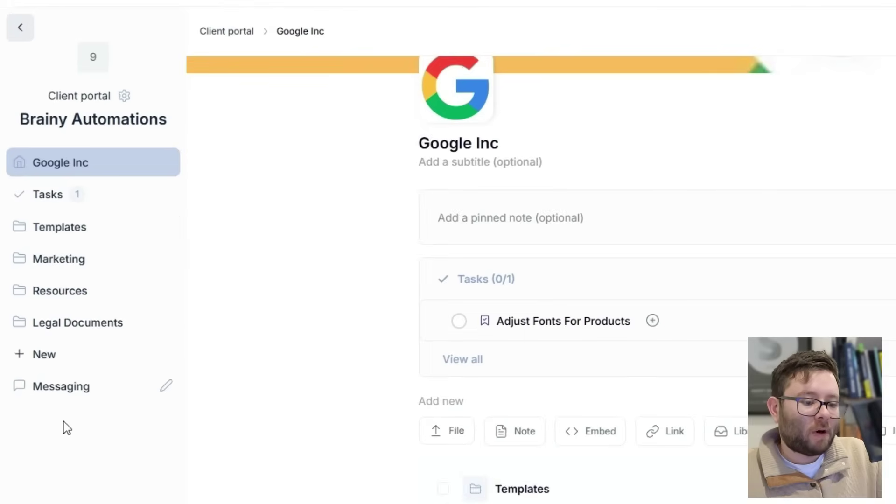
click(93, 329)
click(109, 290)
click(93, 227)
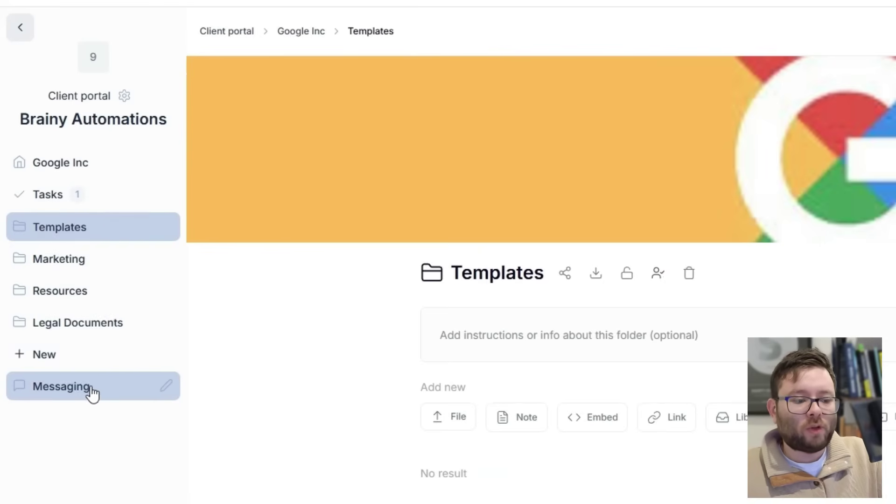
click(89, 391)
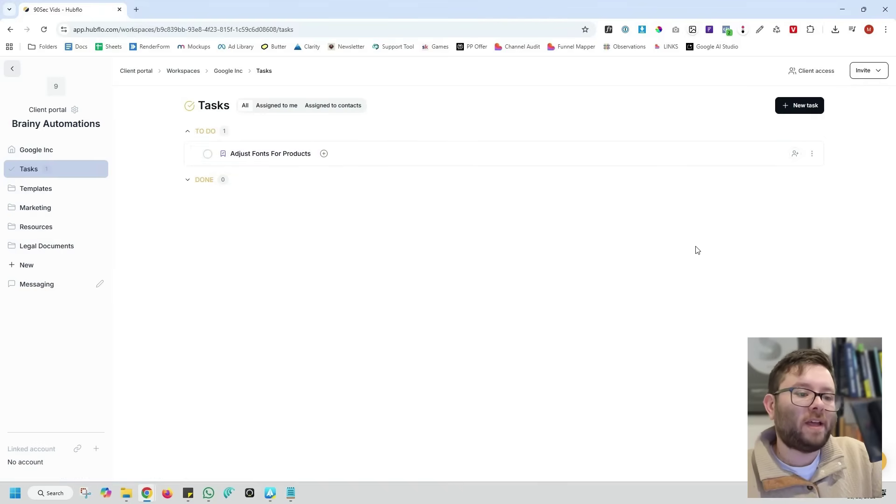
key(alt+Left)
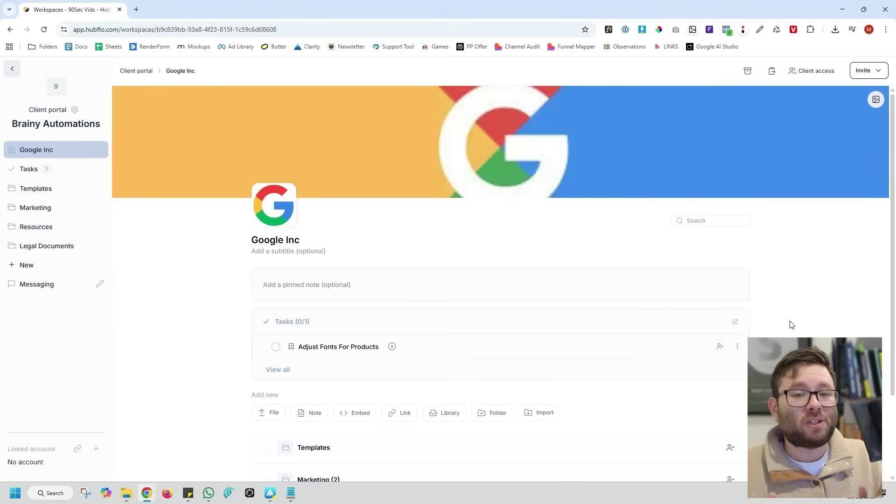
scroll(792, 325, down, 2)
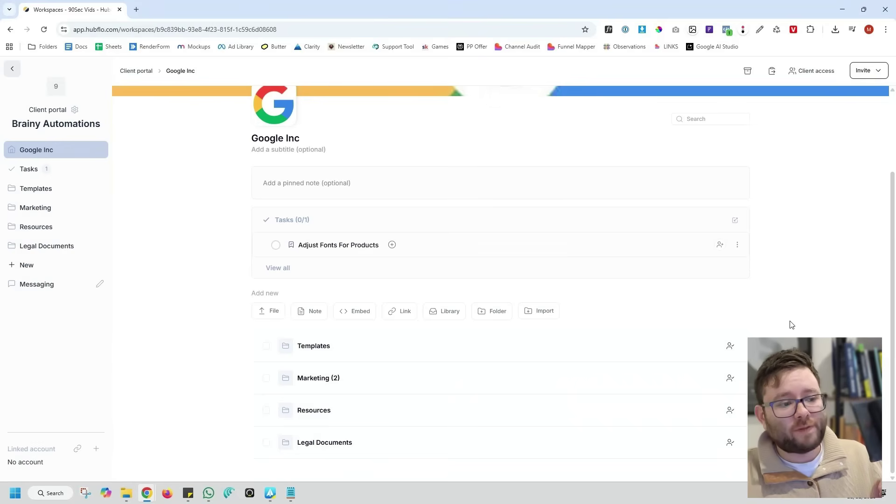
scroll(791, 328, up, 2)
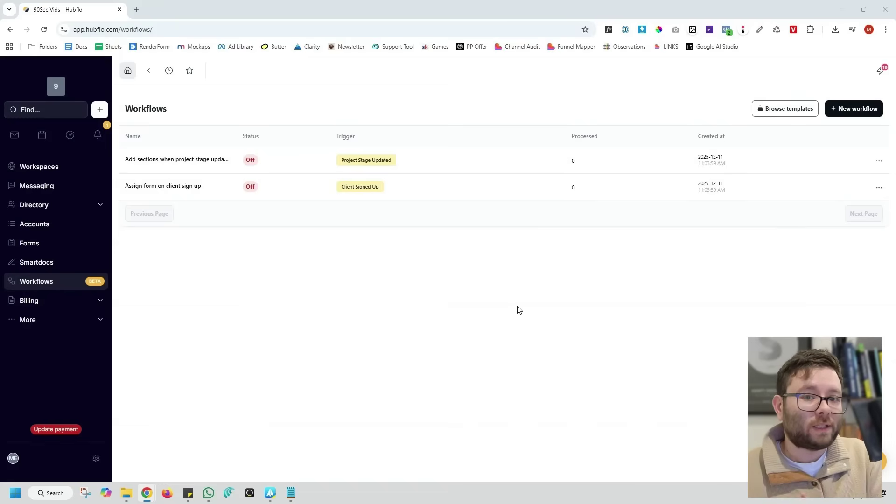
Create a new draft workflow titled 'Send Email -> Enrol'
click(801, 113)
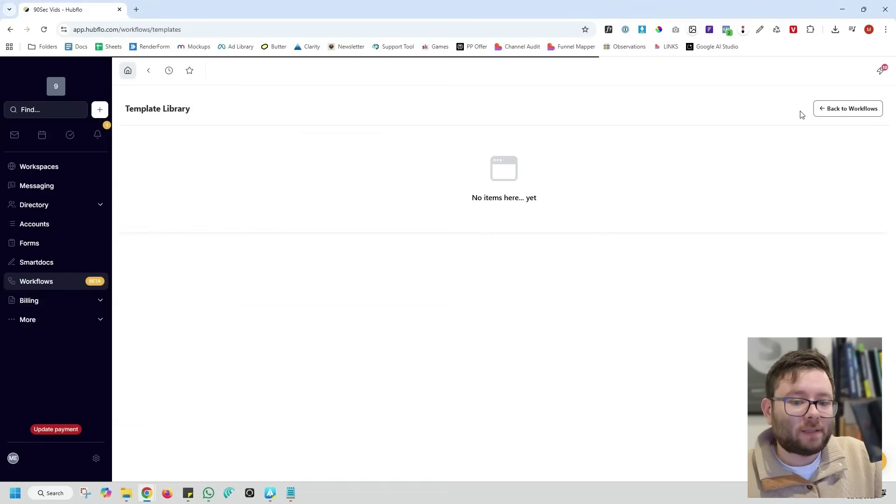
click(823, 109)
click(858, 110)
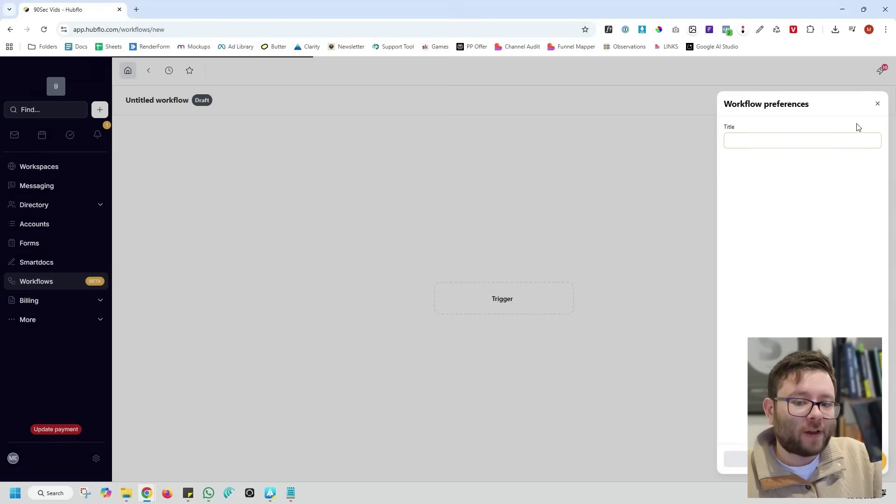
text(Send Email -> Enrol)
key(Return)
Set and save a Client Signed Up trigger, then bring up the step actions
click(388, 155)
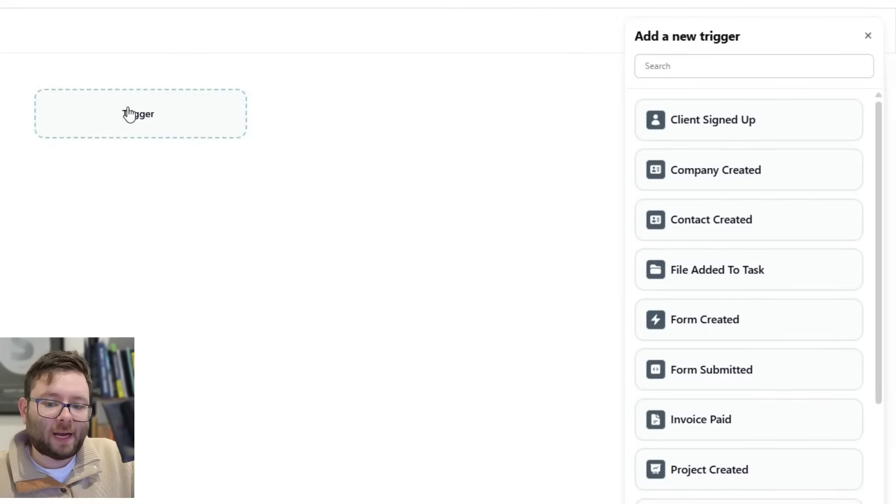
click(780, 118)
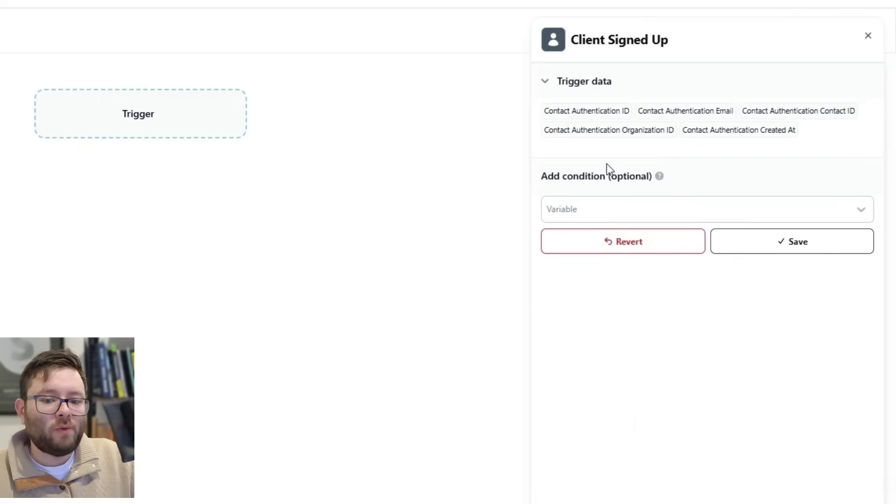
click(796, 249)
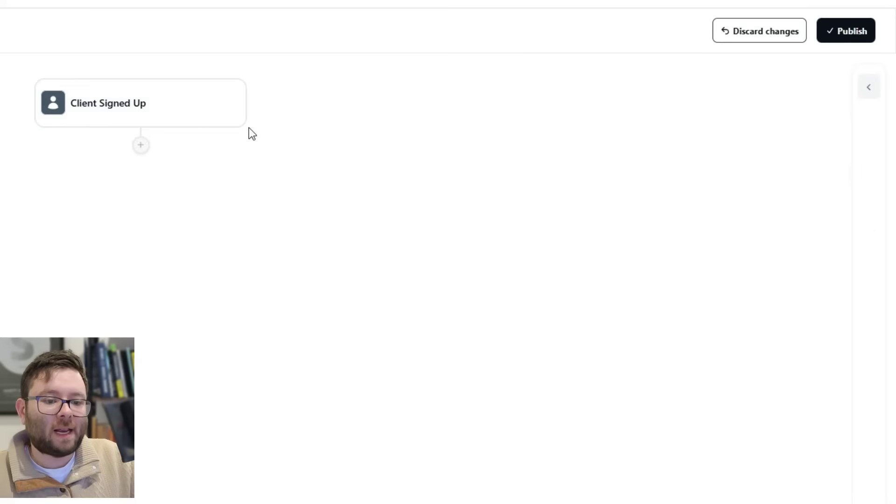
click(141, 146)
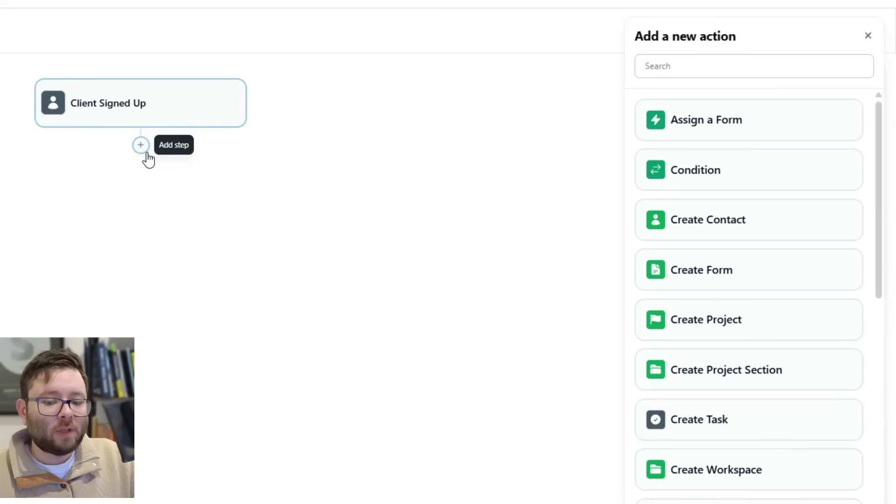
Add a Create Task step 'Send Welcome Email' with the description 'Send a greeting pack welcome email to' plus the contact email variable
click(686, 429)
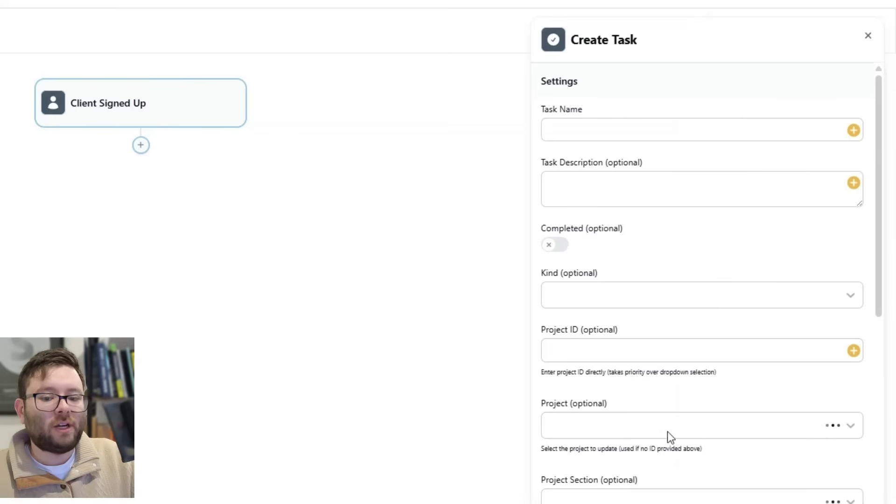
click(657, 122)
text(Send)
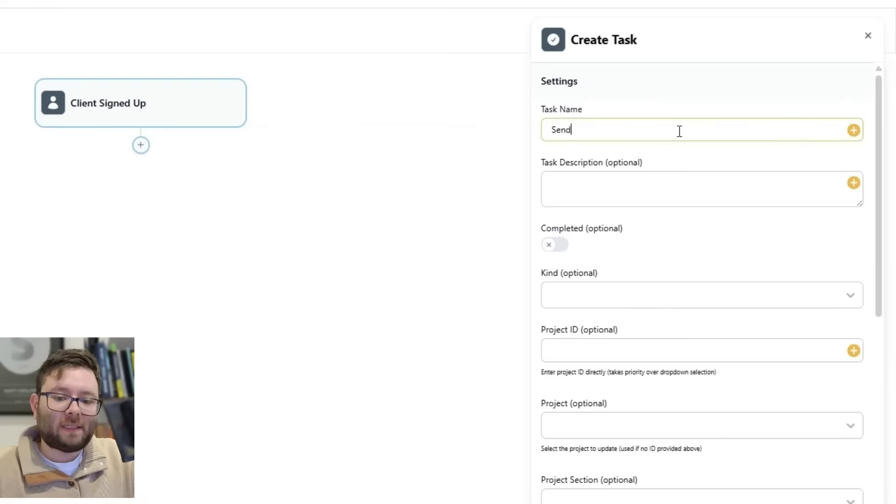
text( Welcome Email)
click(628, 177)
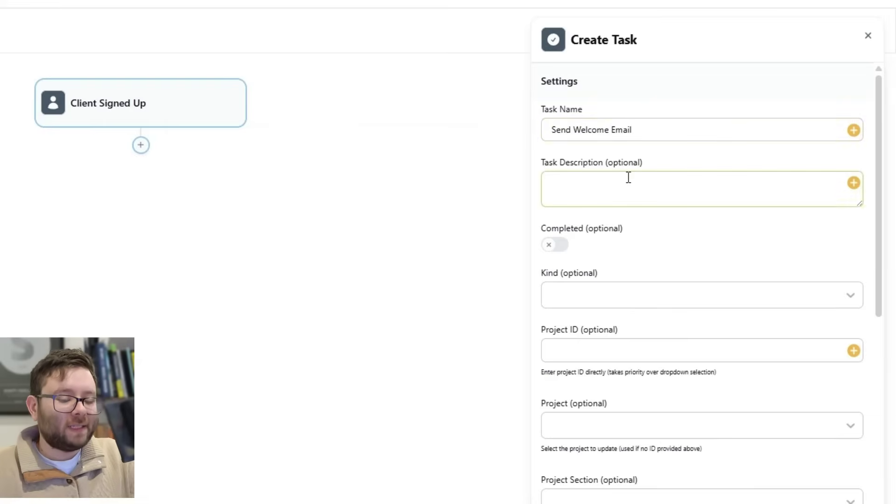
text(Send a greeti)
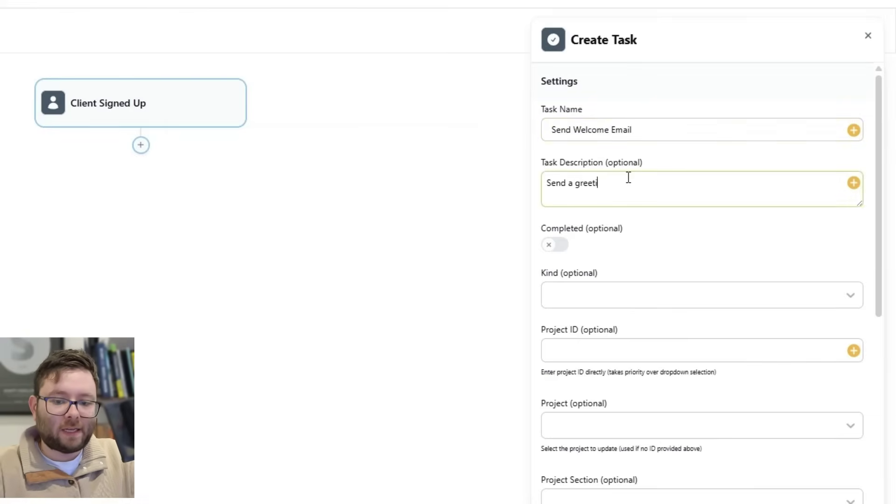
text(ng pack welcome email to)
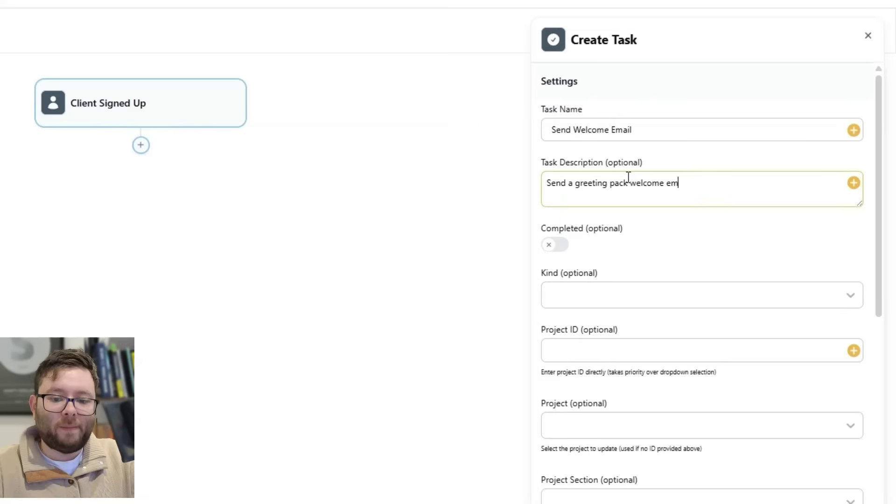
click(854, 183)
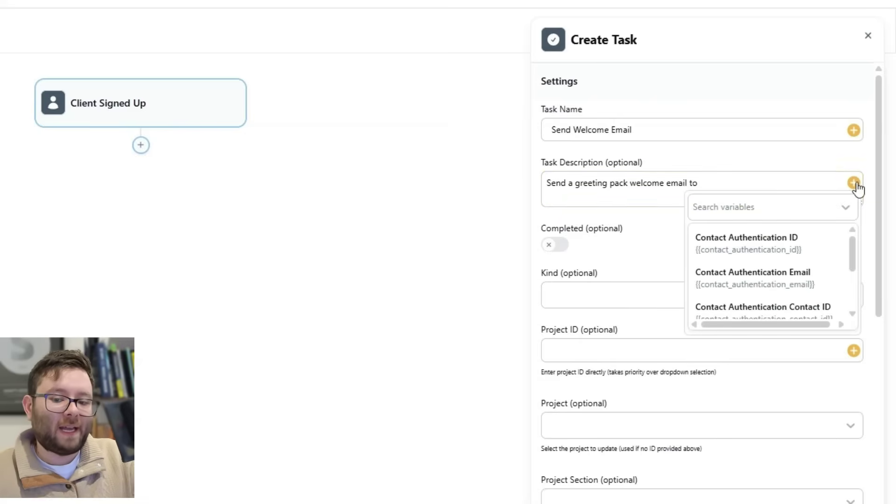
click(752, 282)
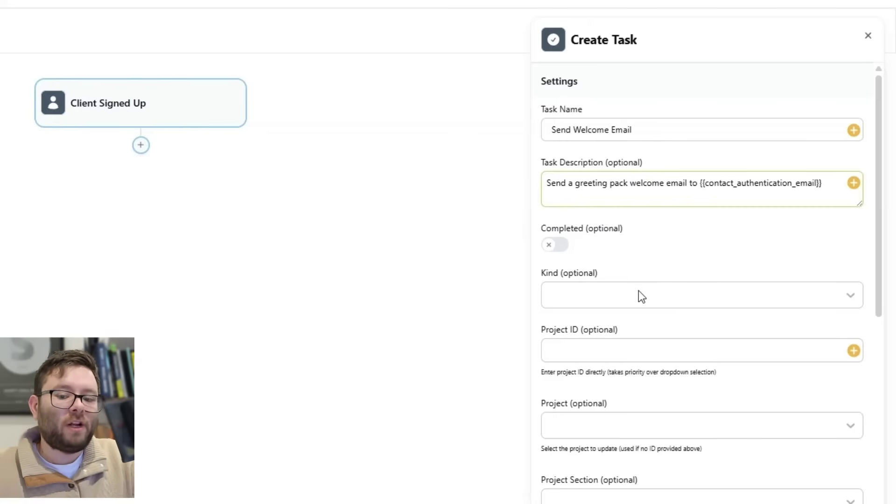
drag(834, 196, 706, 204)
Set the task kind to Email
click(708, 300)
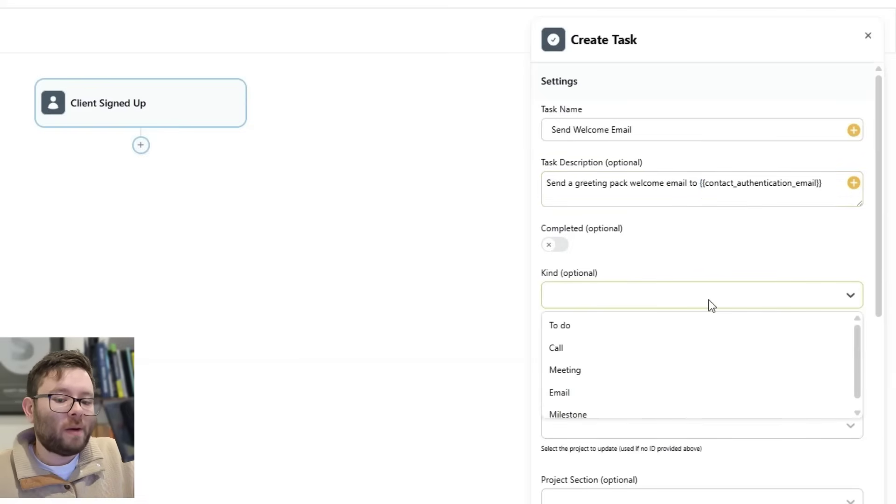
scroll(697, 350, down, 1)
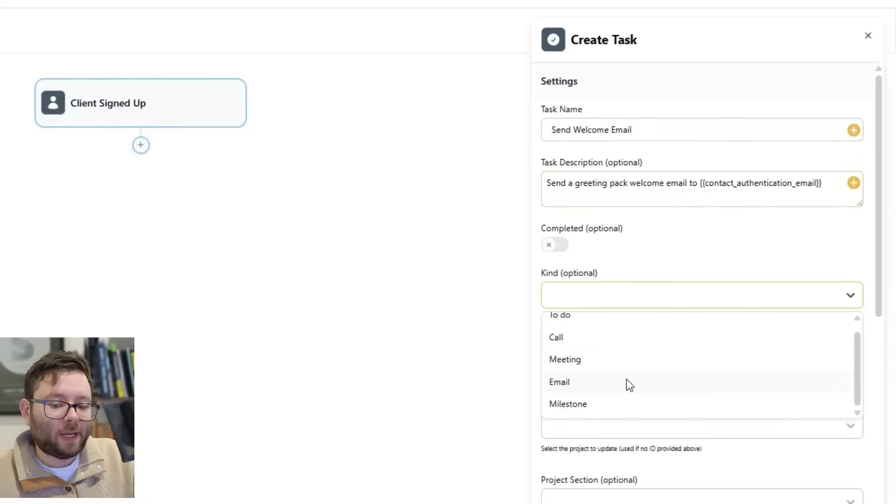
click(612, 382)
click(853, 351)
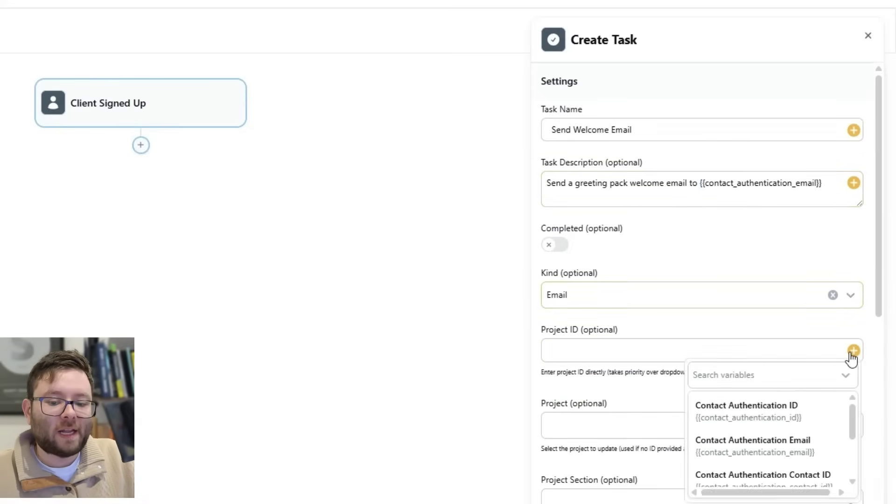
click(649, 368)
scroll(649, 387, down, 3)
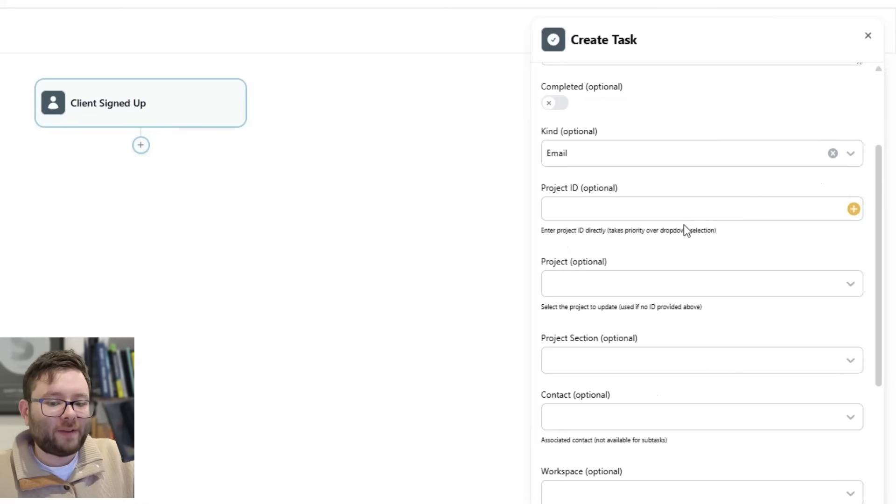
scroll(684, 226, down, 3)
scroll(660, 279, down, 3)
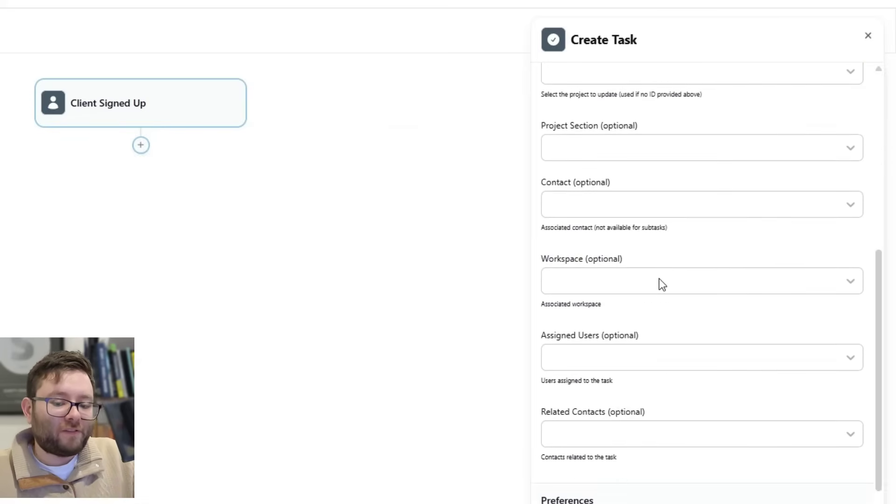
Link the task to the Google Inc workspace, assign the user and contact, then publish
click(827, 218)
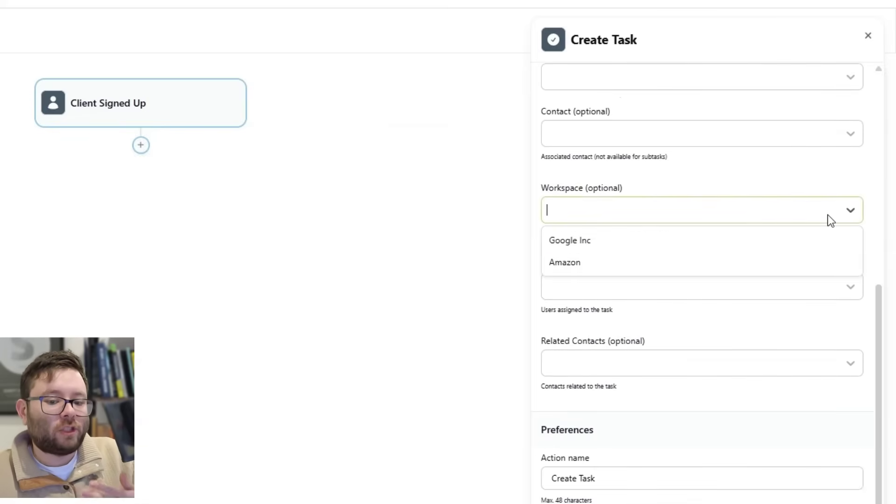
click(697, 245)
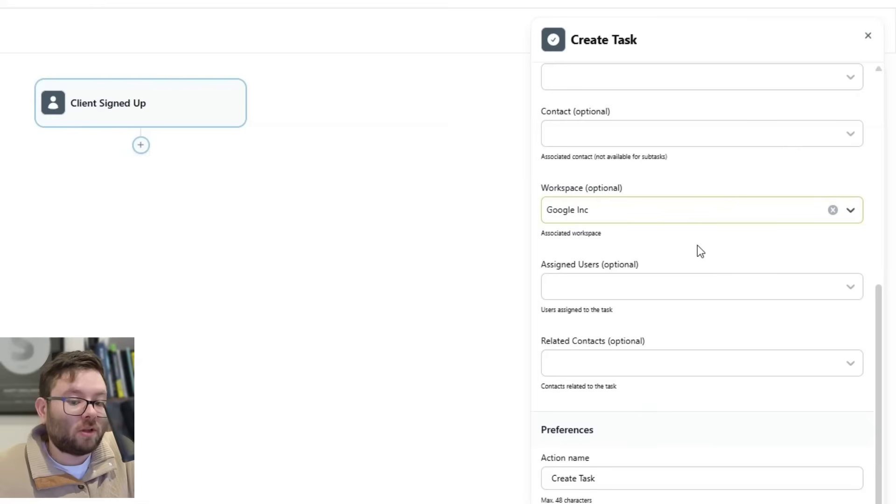
click(702, 289)
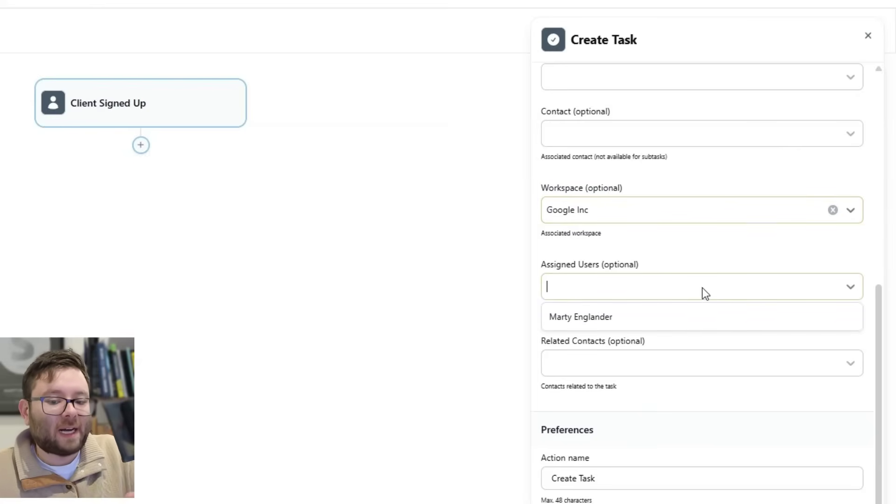
click(690, 316)
click(660, 363)
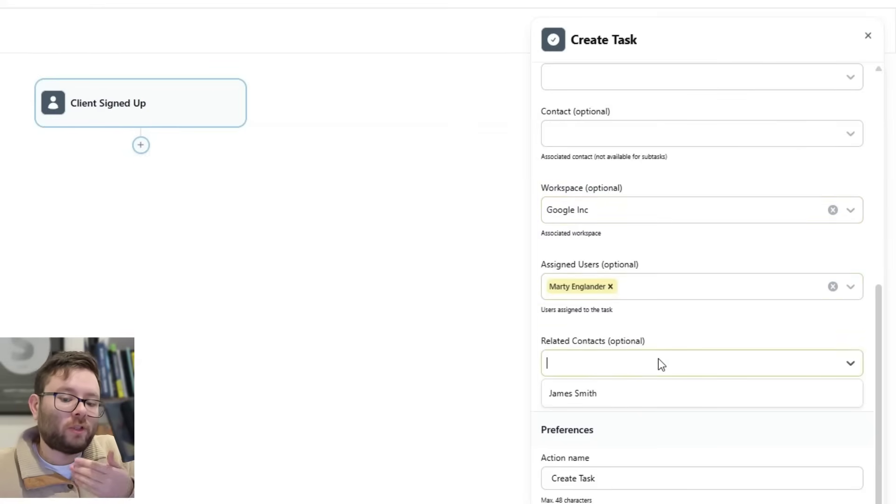
click(620, 388)
scroll(635, 394, down, 1)
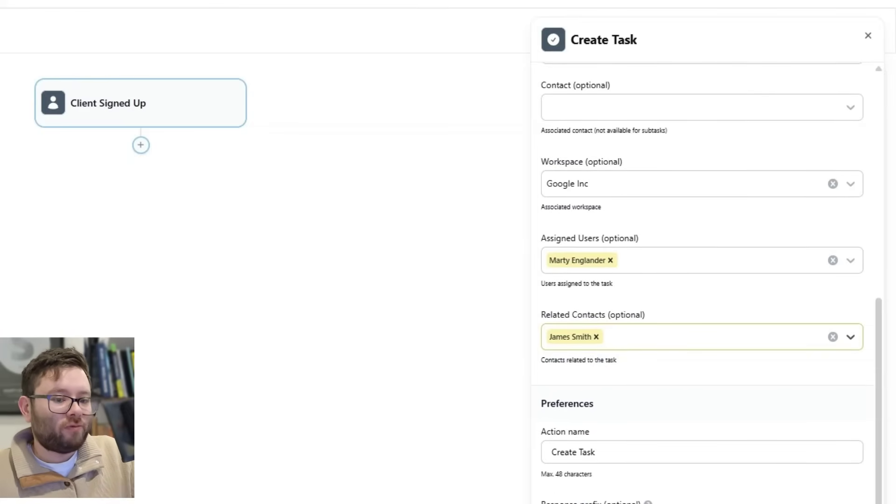
key(Escape)
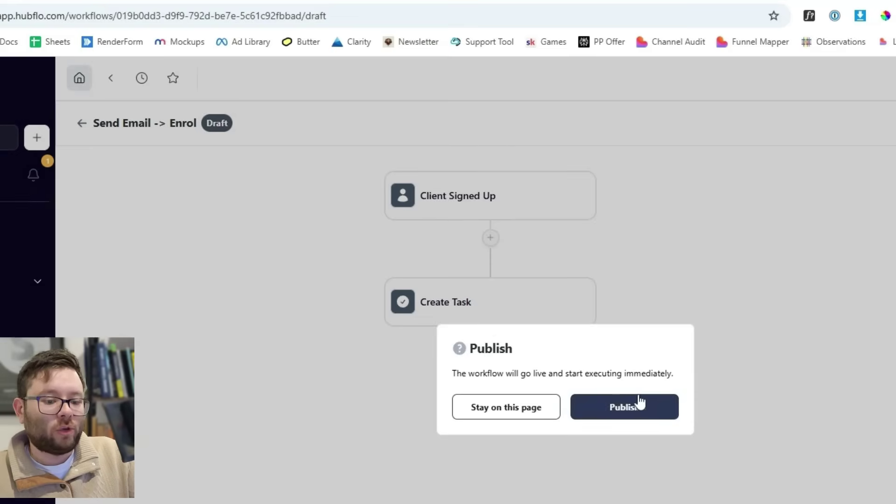
click(637, 403)
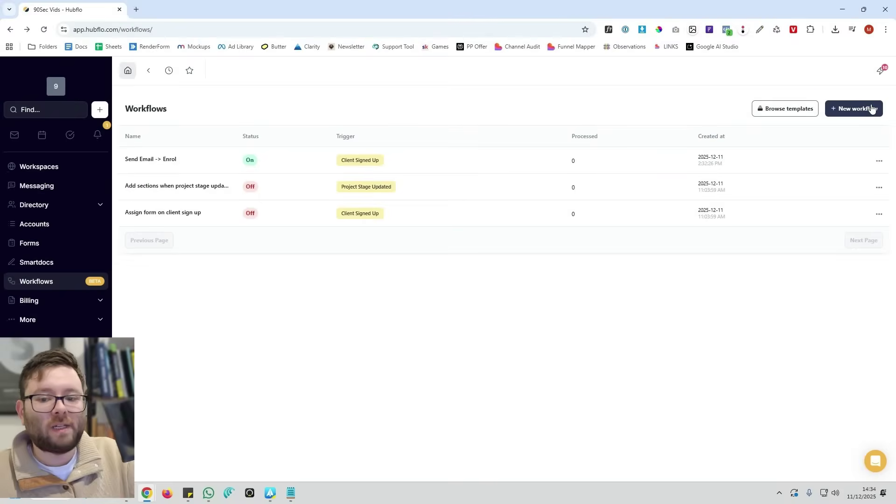
Create a new workflow titled 'Create new workspace'
click(872, 108)
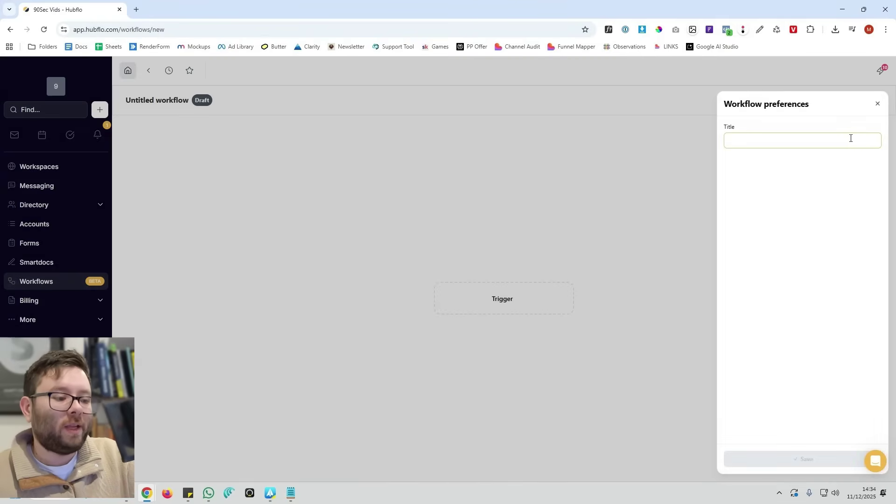
text(Create new workspace)
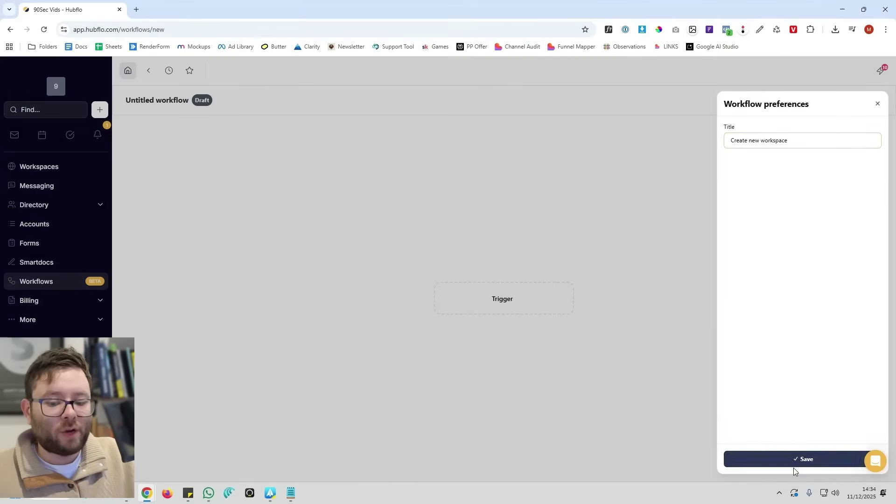
click(794, 461)
Trigger it on Form Created with a condition that Form ID includes the pasted value
click(407, 162)
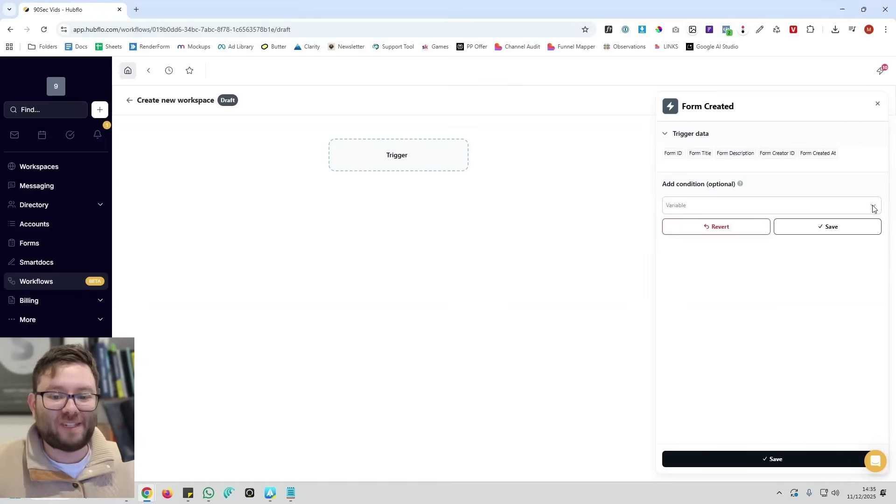
click(874, 208)
click(766, 238)
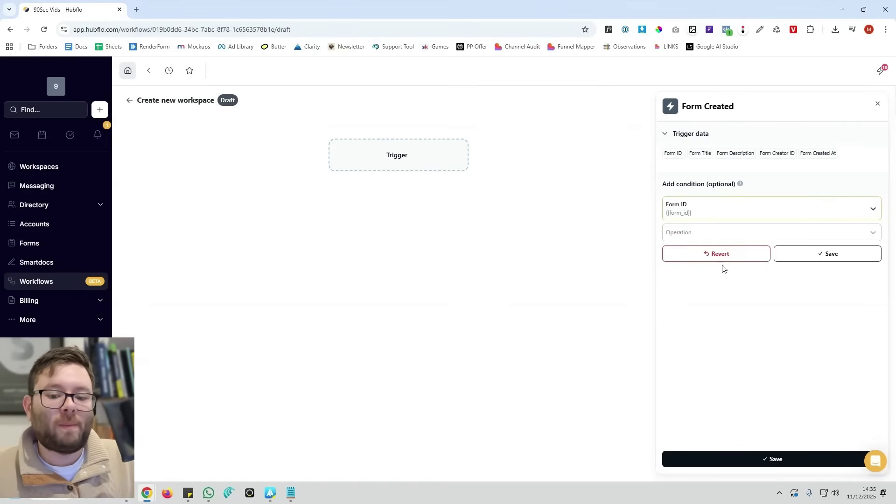
click(858, 233)
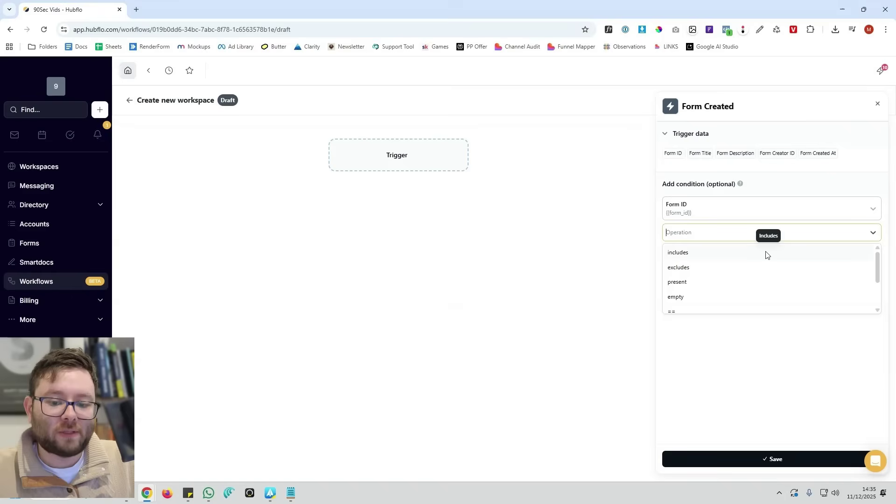
scroll(765, 254, down, 2)
scroll(684, 262, up, 2)
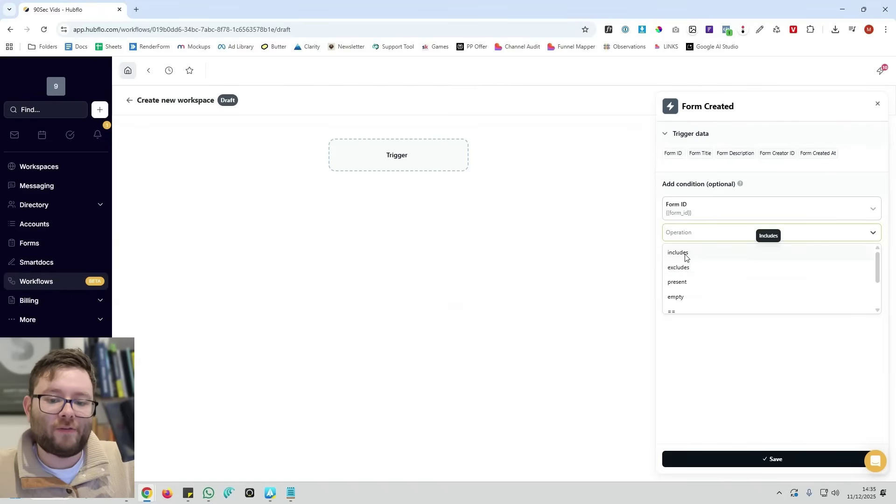
click(685, 254)
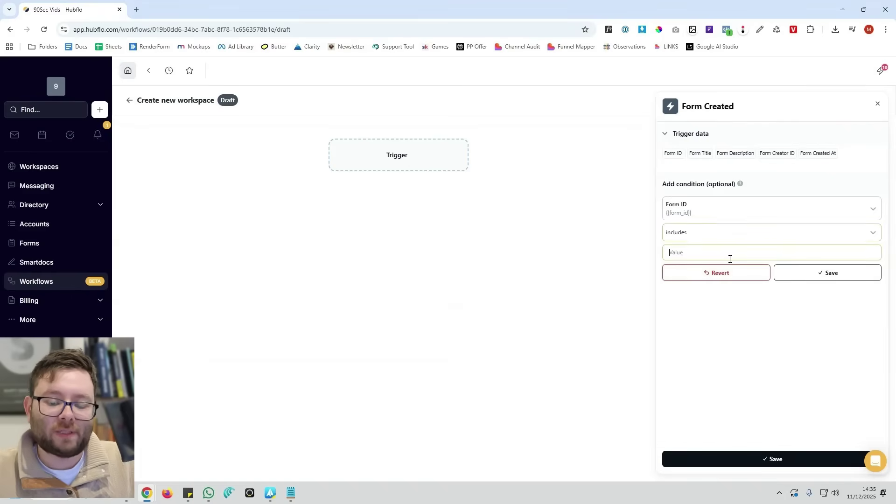
text(Untitled)
click(812, 277)
Add a Create Workspace step titled with the {{form_title}} variable
click(774, 458)
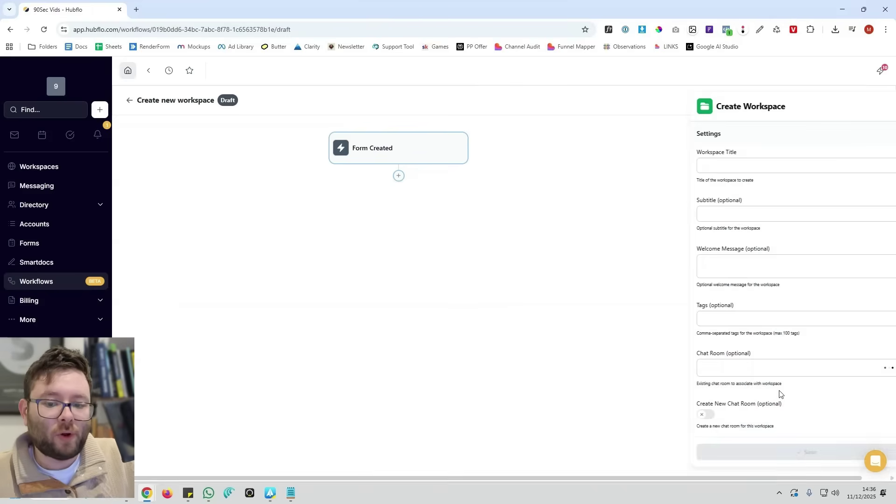
click(727, 163)
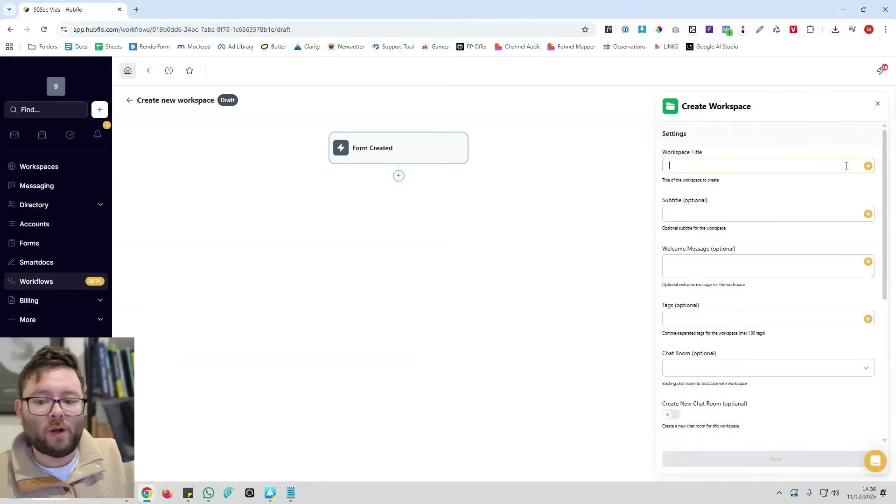
click(867, 166)
scroll(822, 218, down, 2)
scroll(822, 217, up, 1)
click(820, 225)
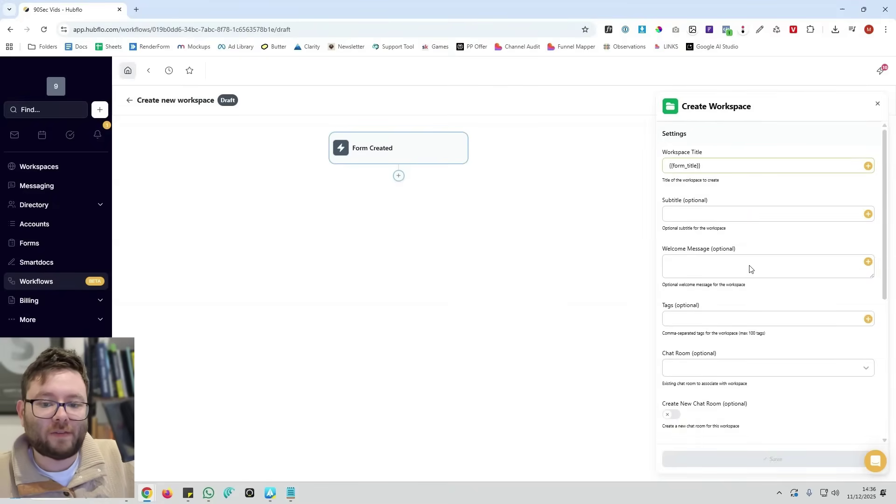
click(778, 459)
Add a Create Contact step whose first and last names come from the form description variable
click(399, 247)
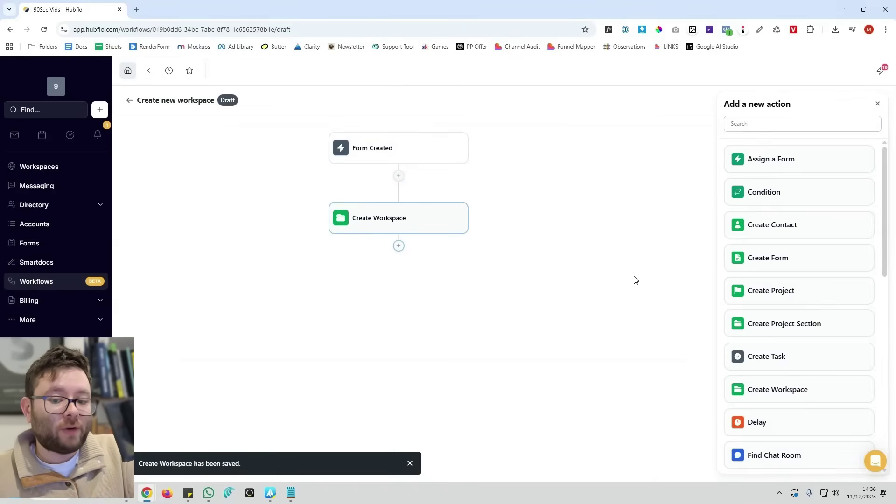
click(772, 225)
click(868, 166)
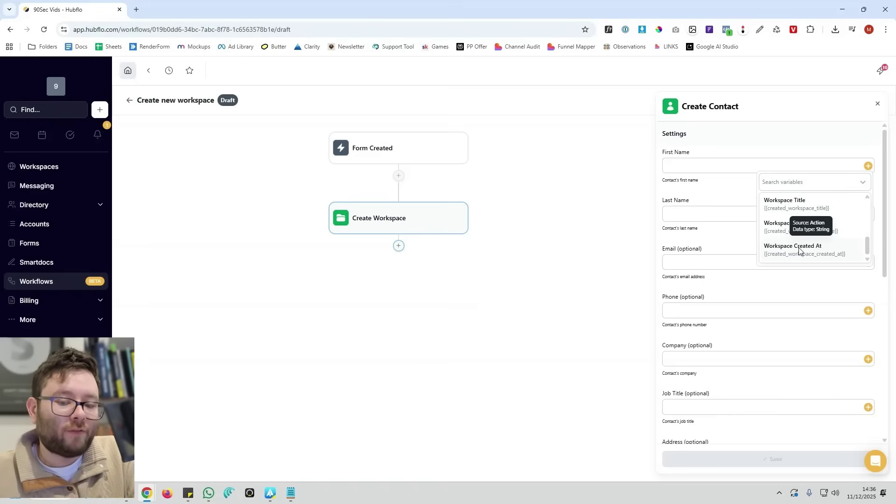
scroll(799, 250, up, 3)
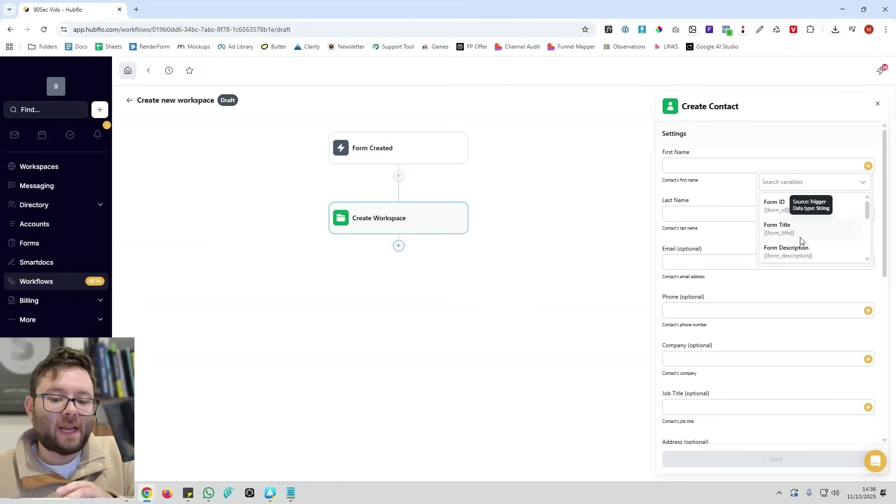
click(798, 251)
key(Tab)
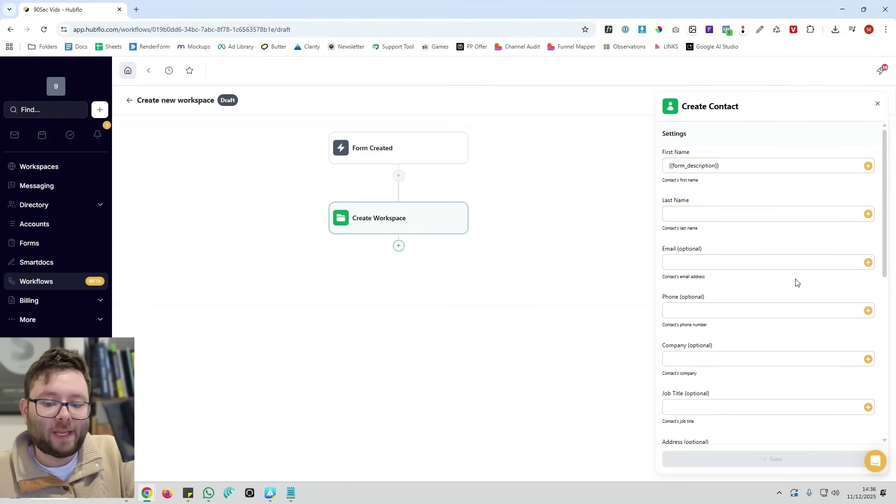
scroll(800, 292, down, 5)
key(Tab)
click(788, 246)
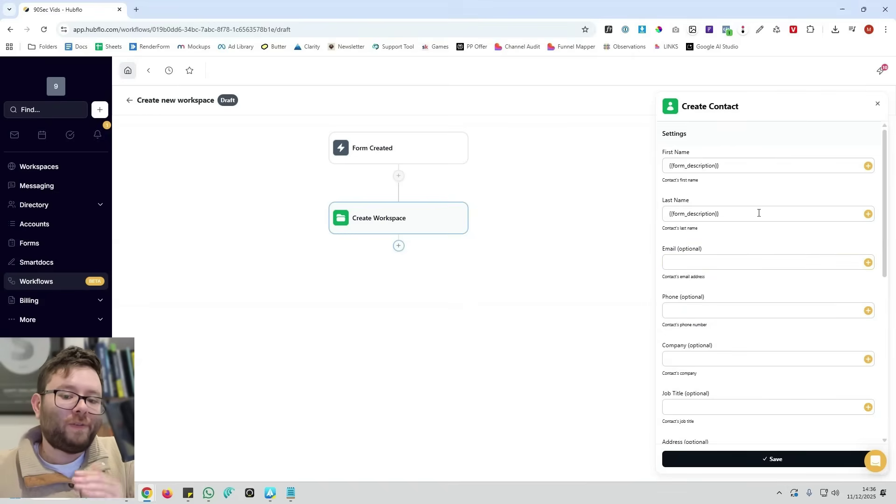
scroll(745, 252, down, 2)
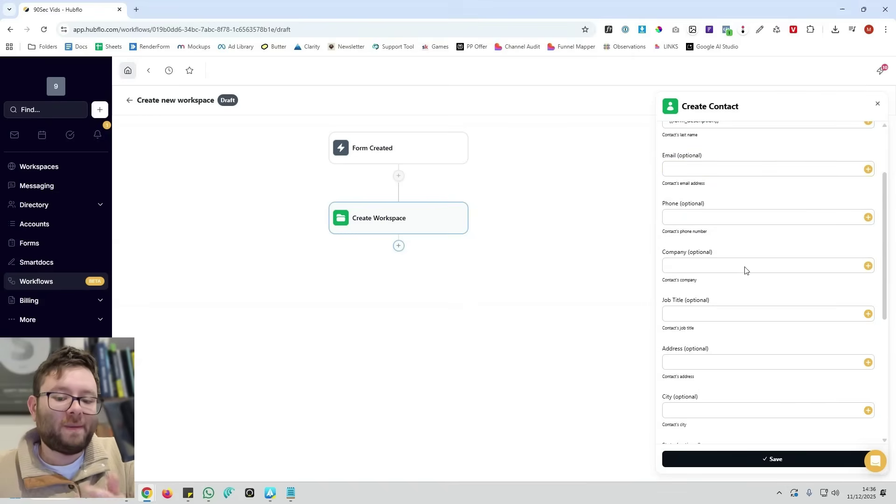
click(774, 460)
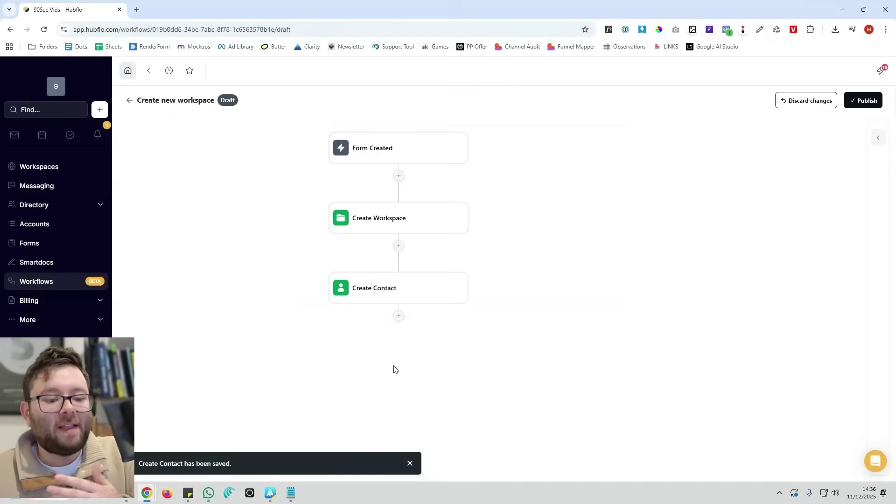
Add a Send Chat Room Message step reading 'Hey welcome to your cortal!' and publish the workflow
click(399, 316)
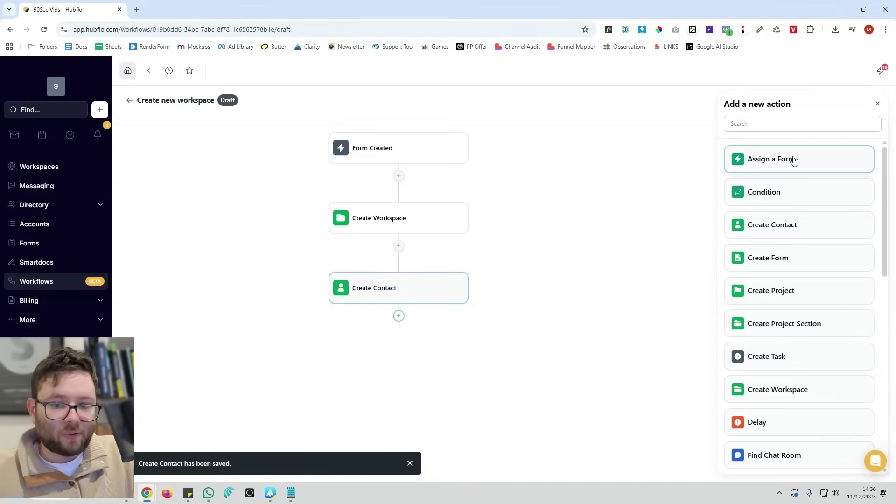
scroll(798, 280, down, 8)
click(793, 299)
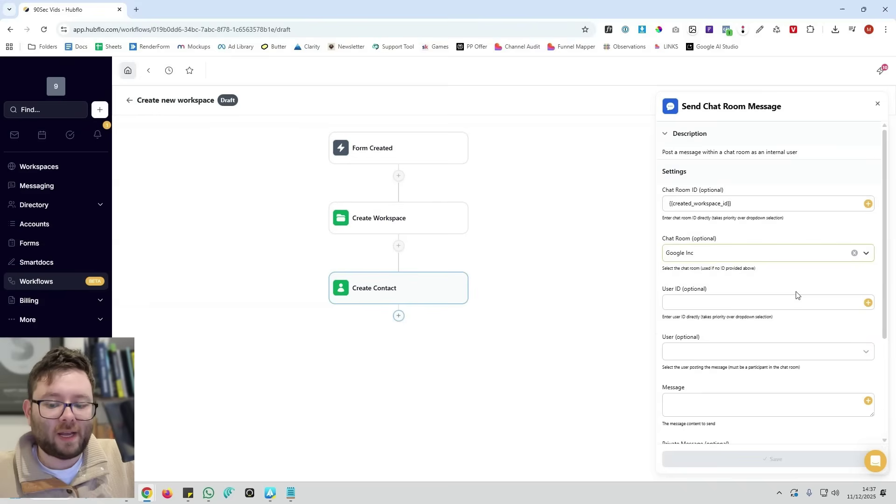
scroll(793, 299, down, 2)
click(788, 308)
text(Hey welcome to your c)
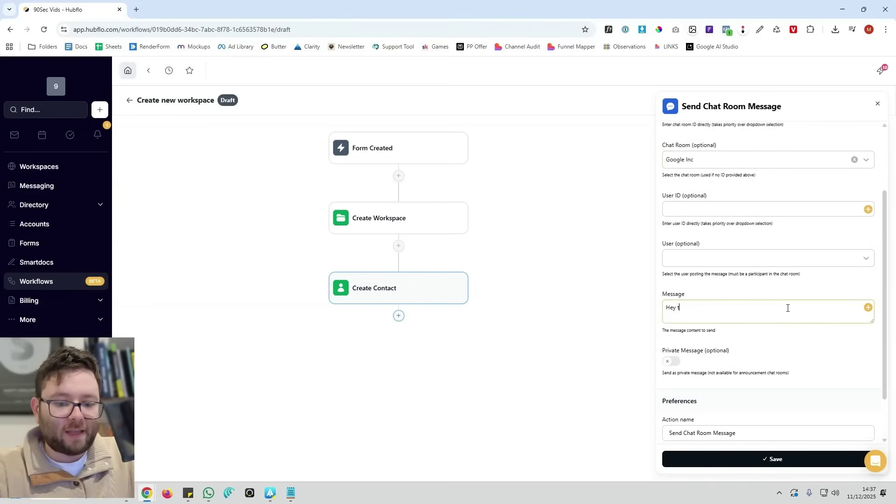
text(ortal!)
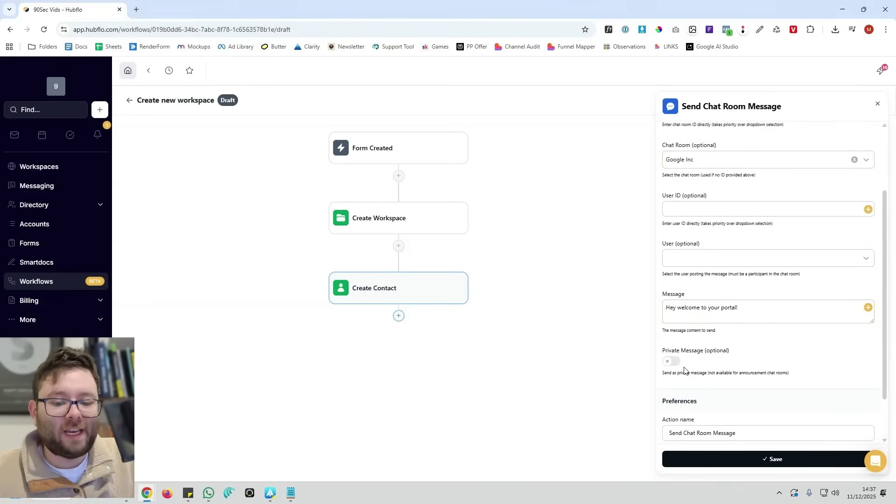
click(786, 452)
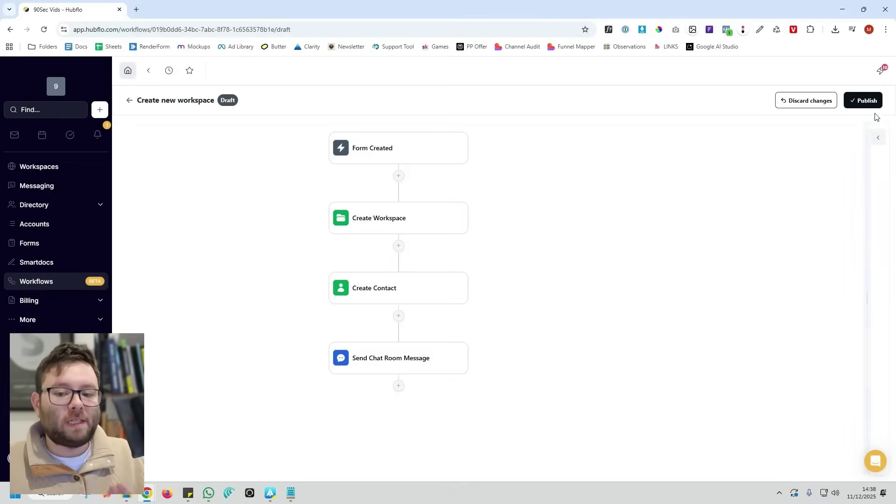
click(868, 104)
click(480, 291)
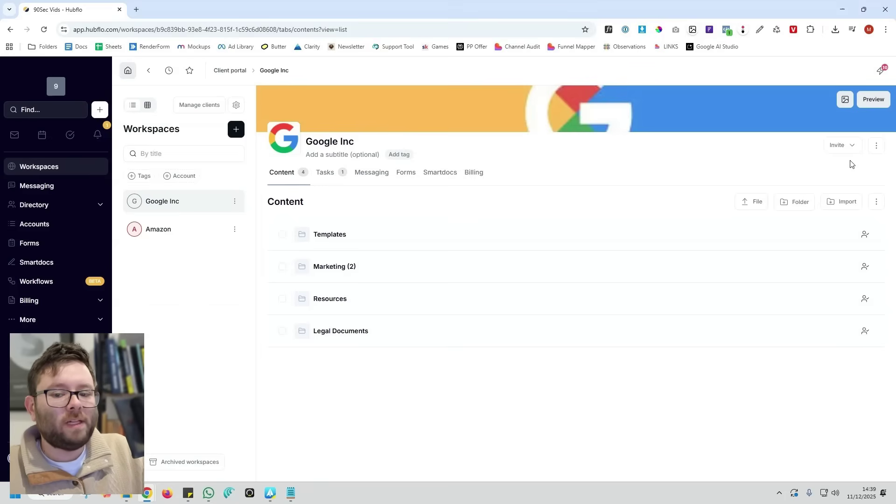
Convert the Google Inc workspace into a template and go back to Workspaces
click(877, 148)
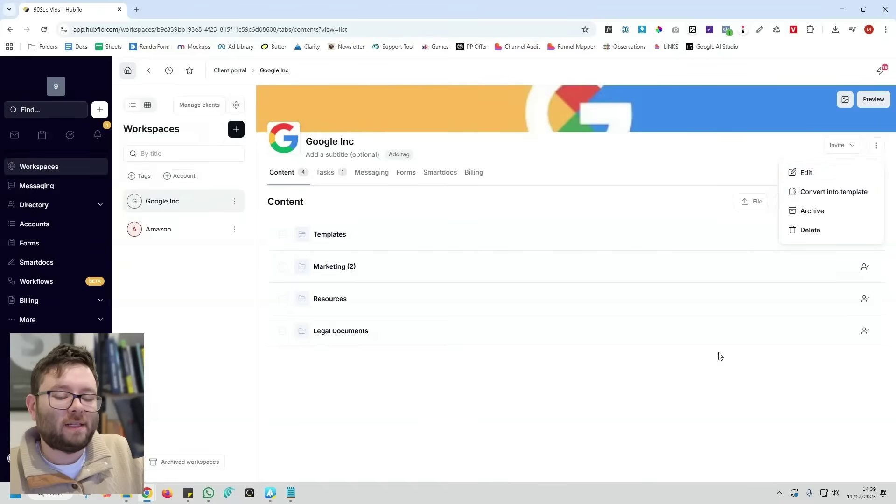
click(858, 199)
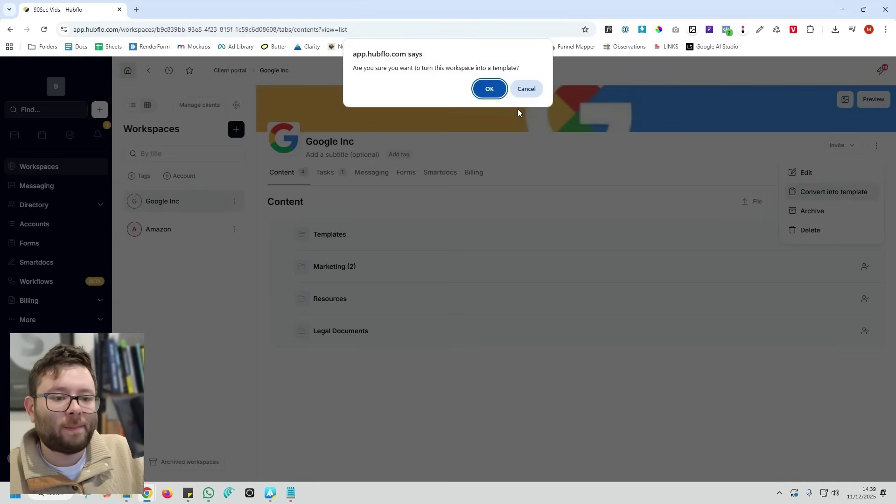
click(477, 92)
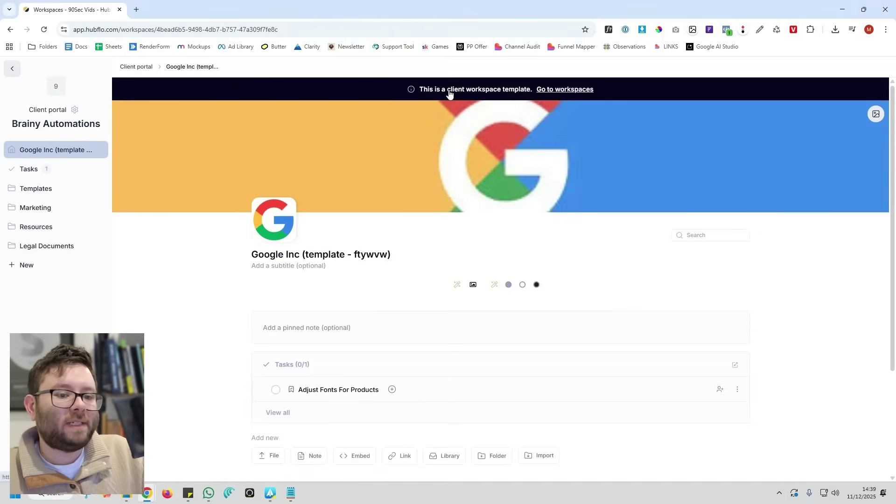
click(571, 93)
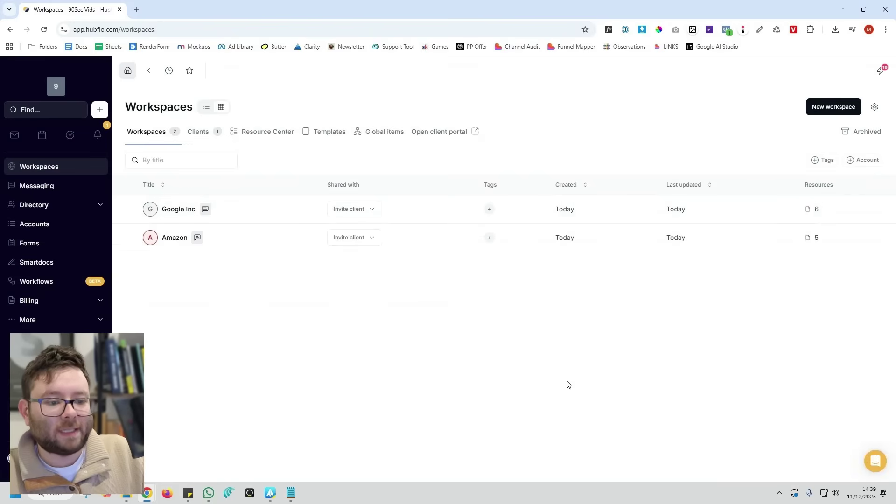
Start a new workspace with the Google Inc (template - ftywvw) template selected
click(826, 108)
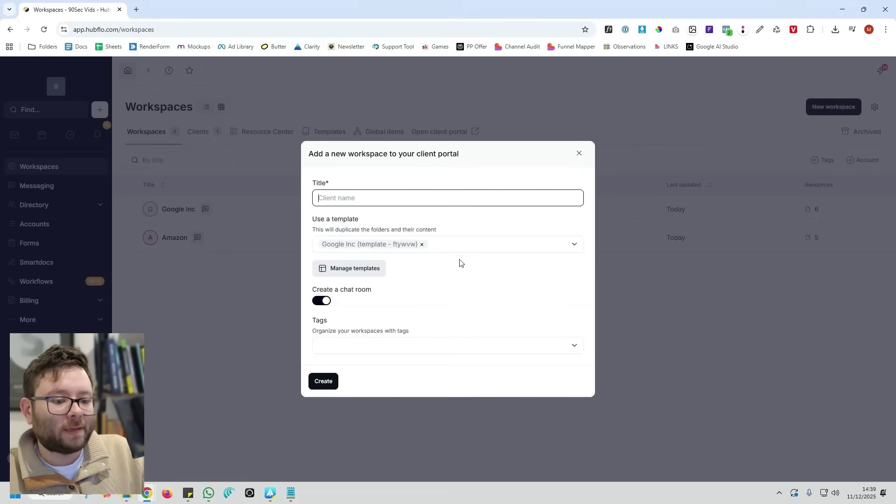
click(432, 247)
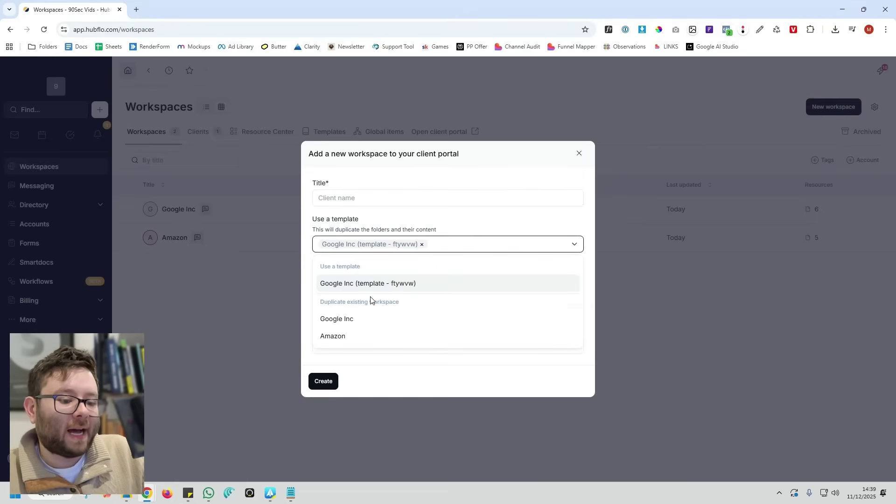
click(418, 215)
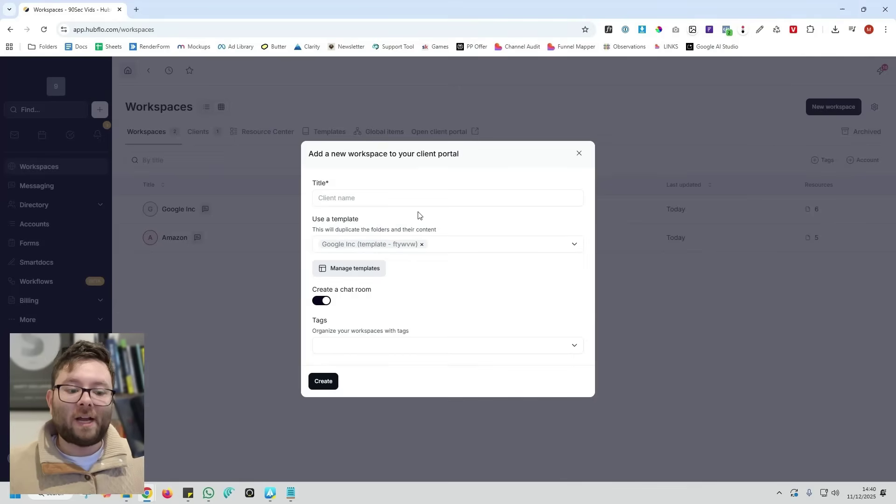
View the Google Inc (template - ftywvw) page under Manage templates, then return to Workspaces
click(366, 271)
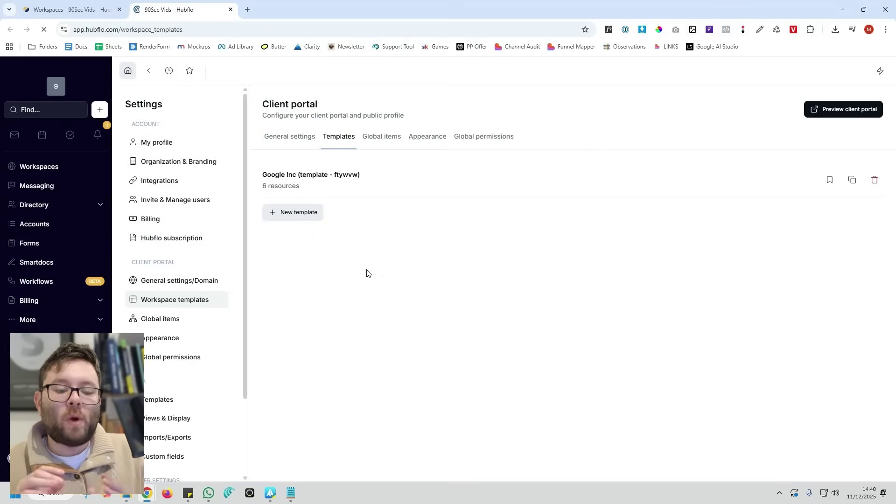
click(536, 186)
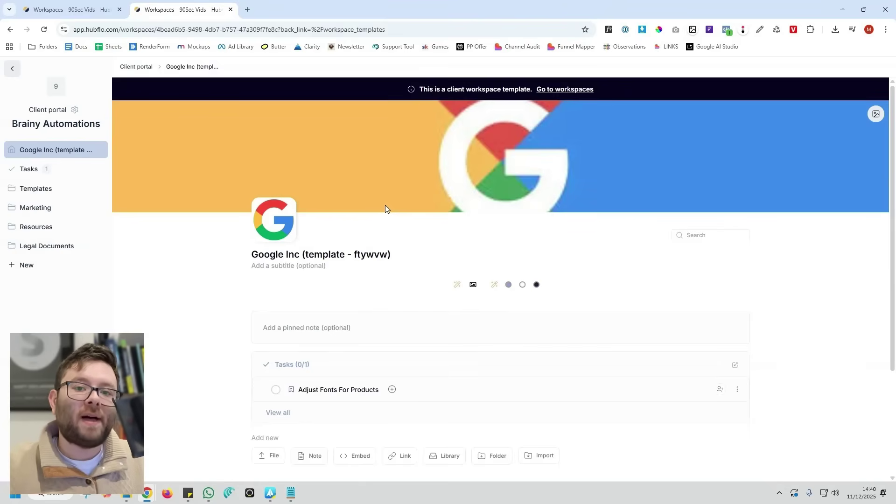
key(alt+Left)
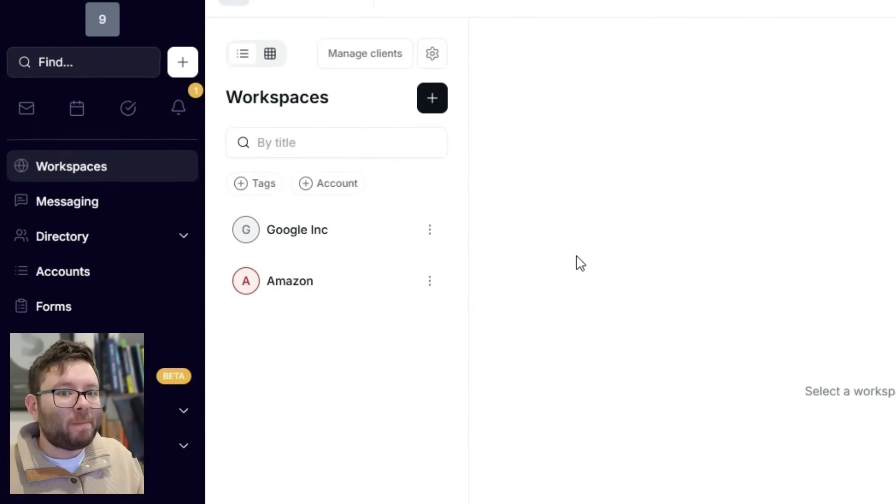
Filter the inbox by Leads, Clients and All, then open 'Make every post count' and create a contact from it
click(31, 112)
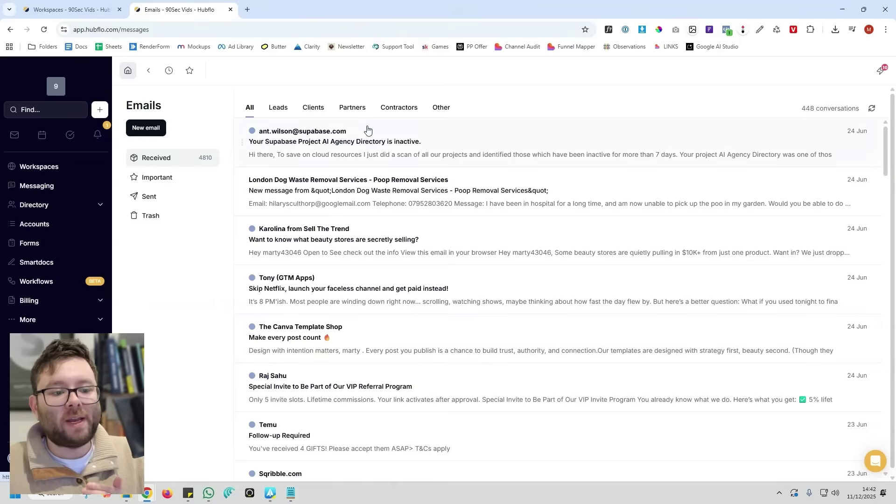
click(284, 113)
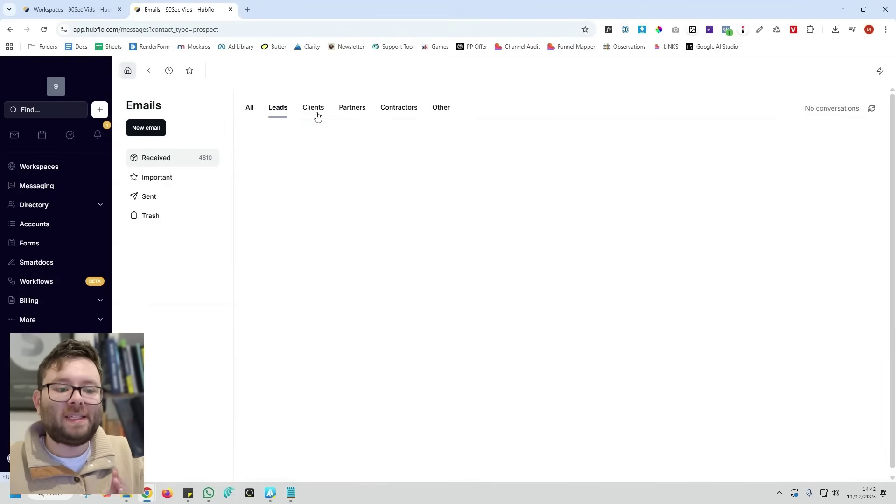
click(315, 115)
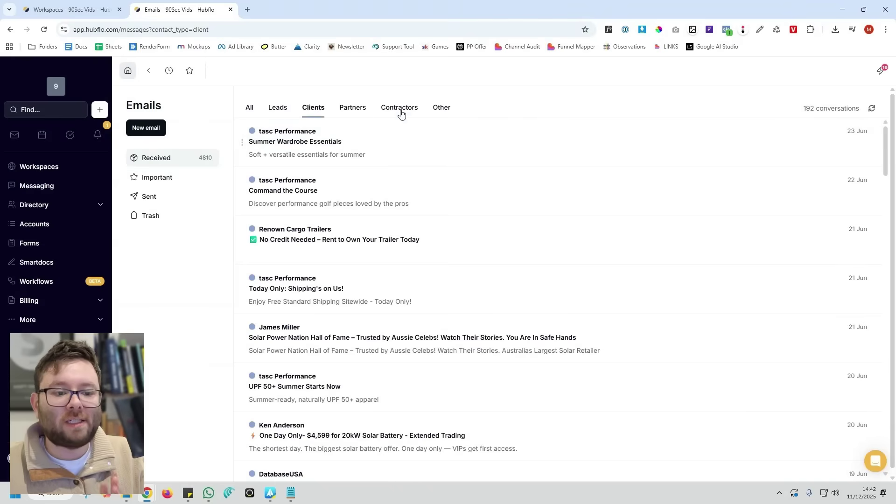
click(252, 114)
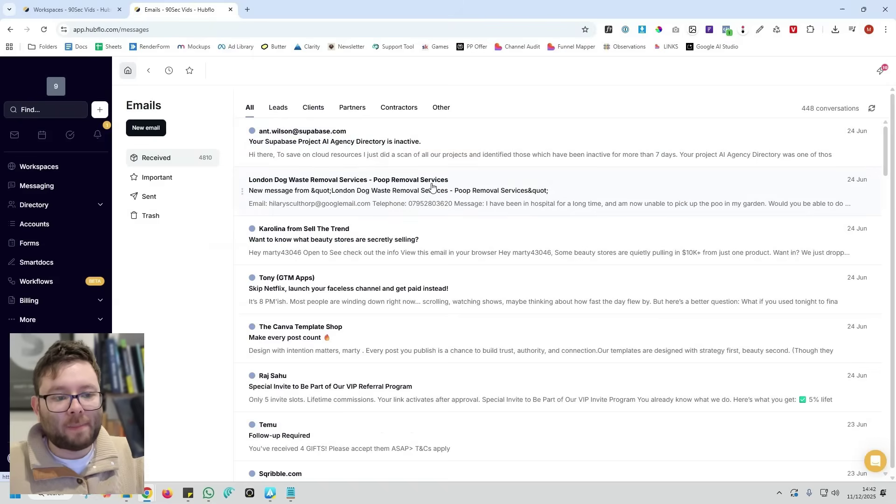
click(347, 341)
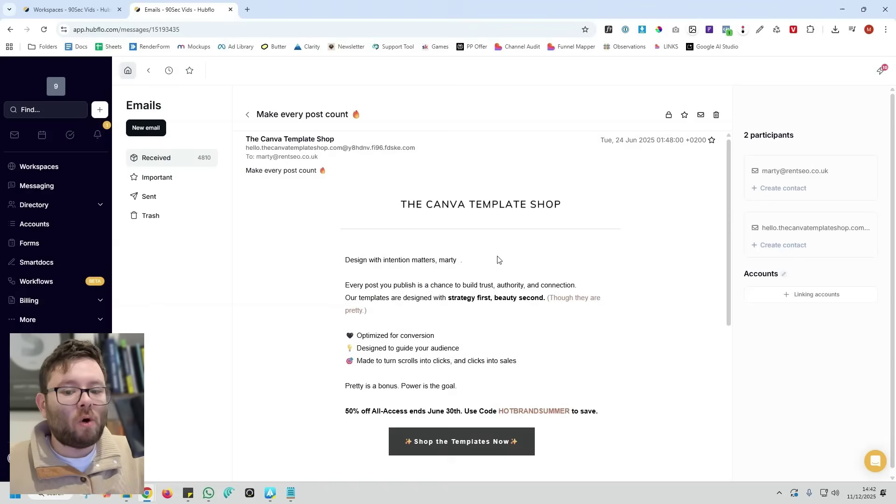
click(792, 190)
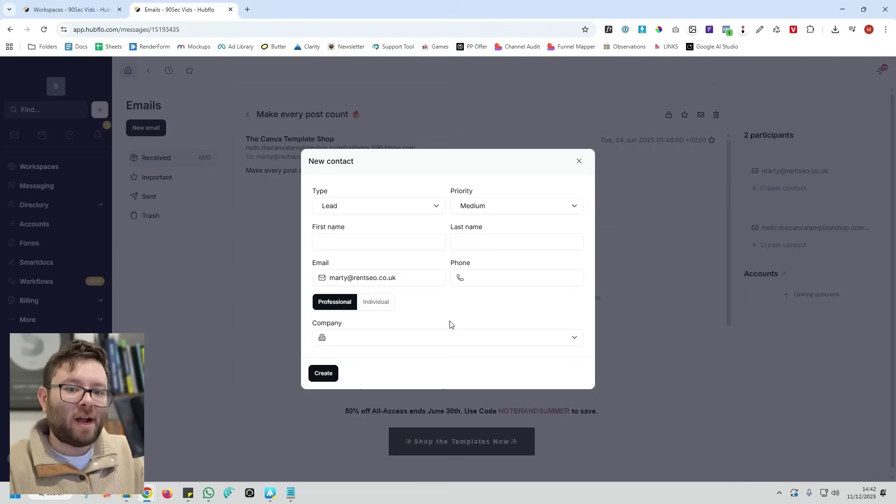
Close the new contact form, return to the email, and cancel account linking
click(34, 205)
click(32, 224)
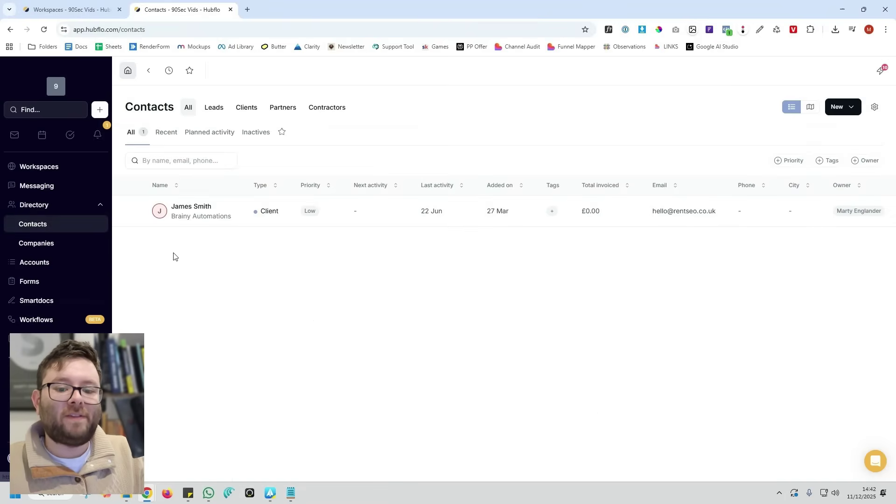
key(alt+Left)
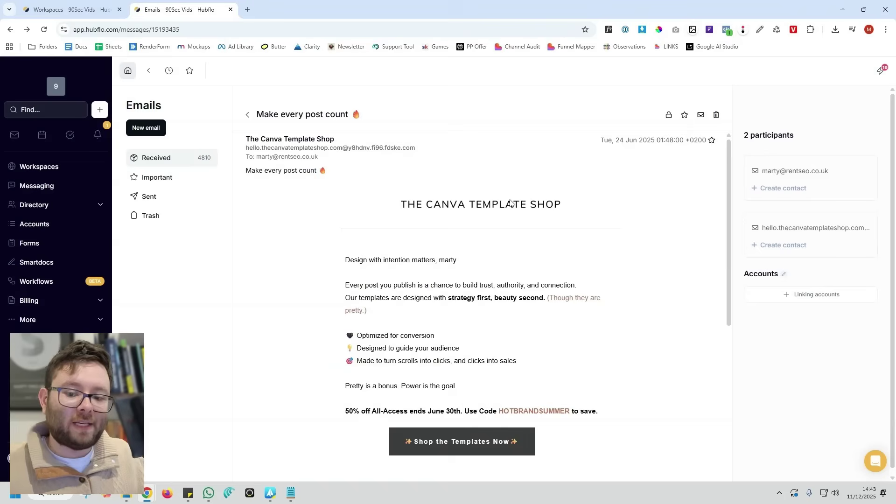
click(807, 301)
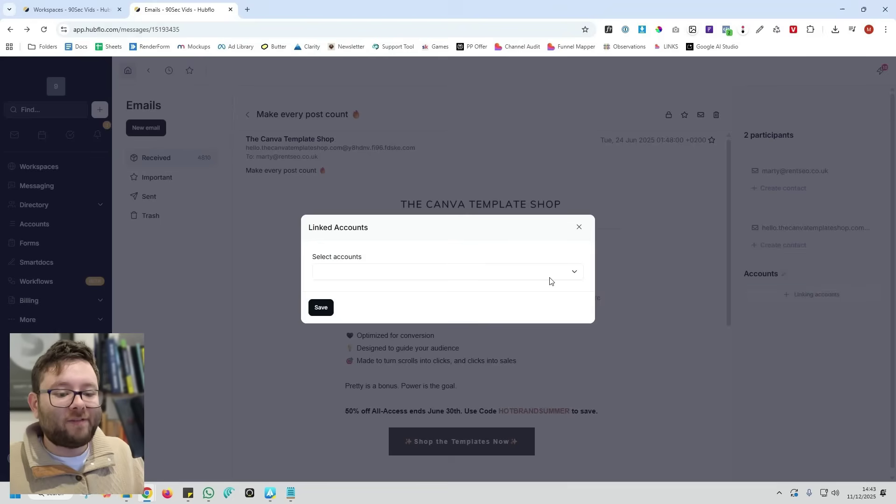
click(579, 228)
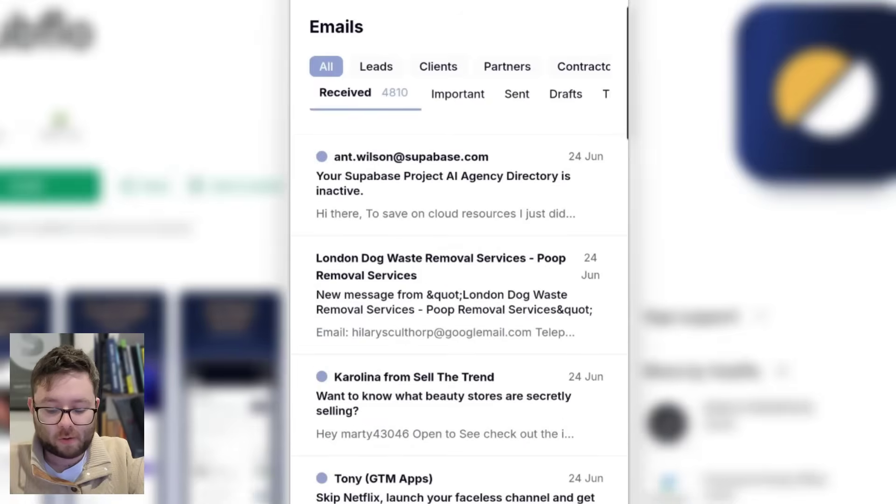
Open the Sell The Trend email about beauty stores and scroll through it
click(444, 397)
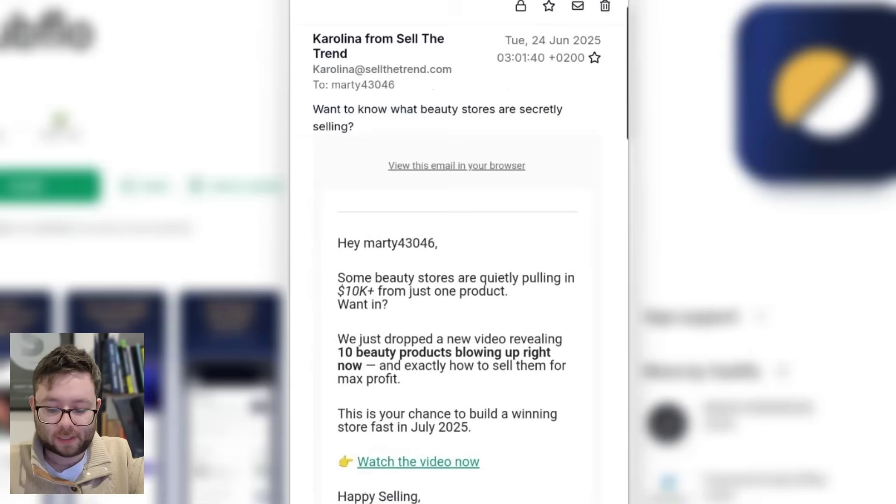
scroll(459, 280, down, 10)
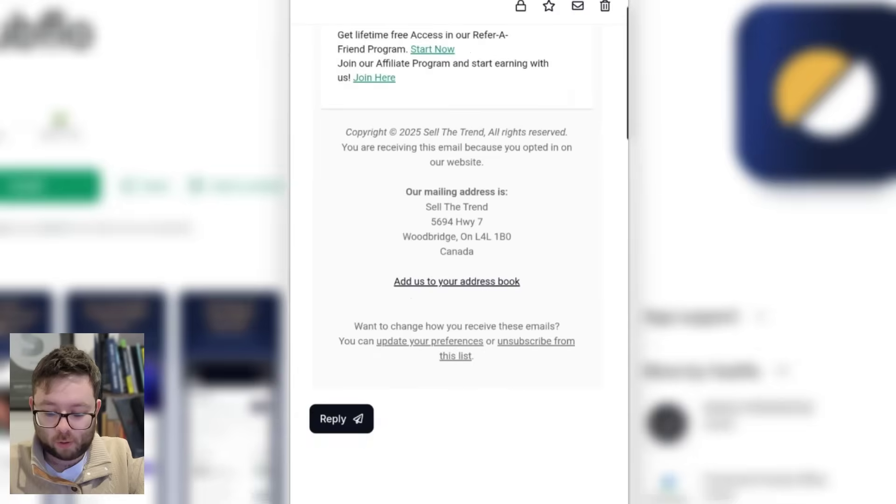
scroll(458, 280, up, 10)
scroll(459, 280, up, 2)
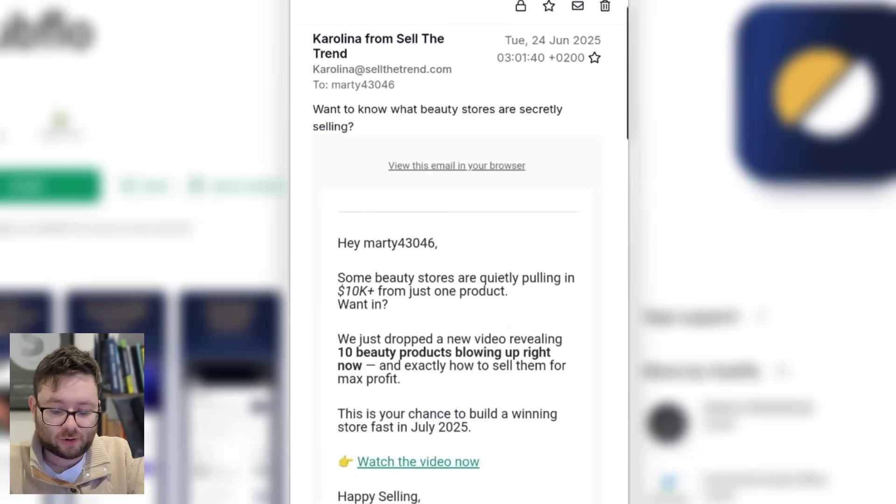
scroll(458, 280, down, 10)
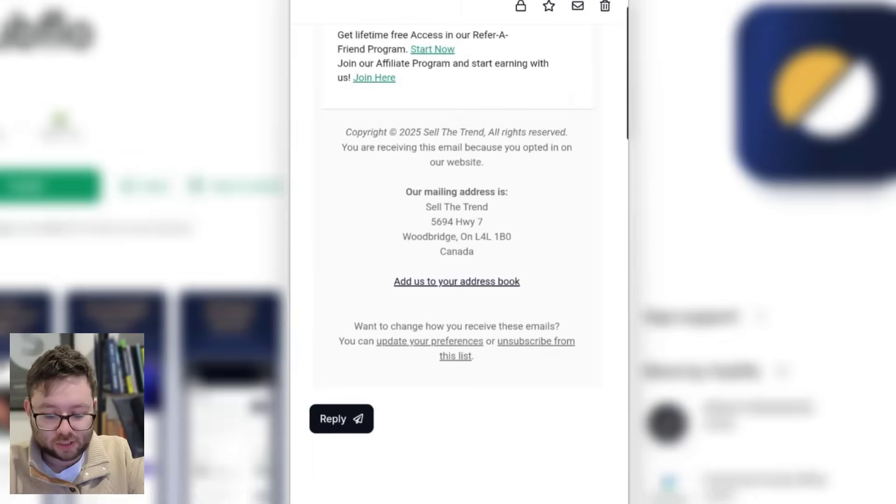
scroll(459, 279, up, 10)
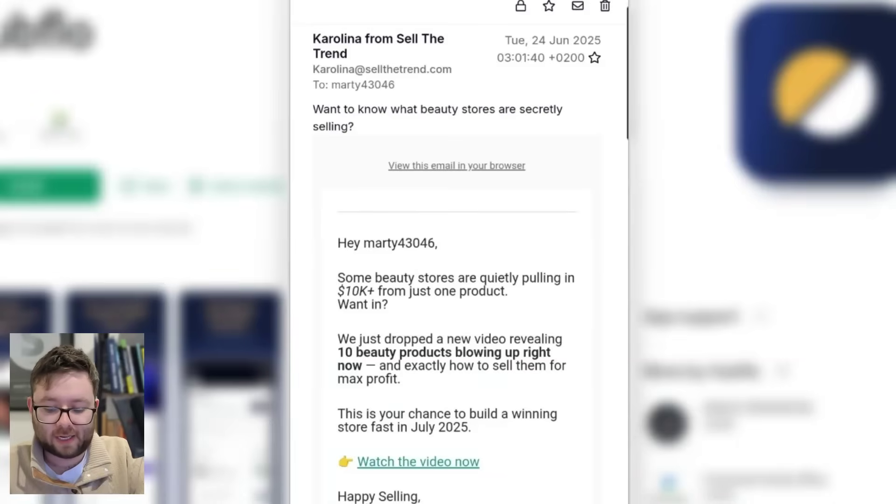